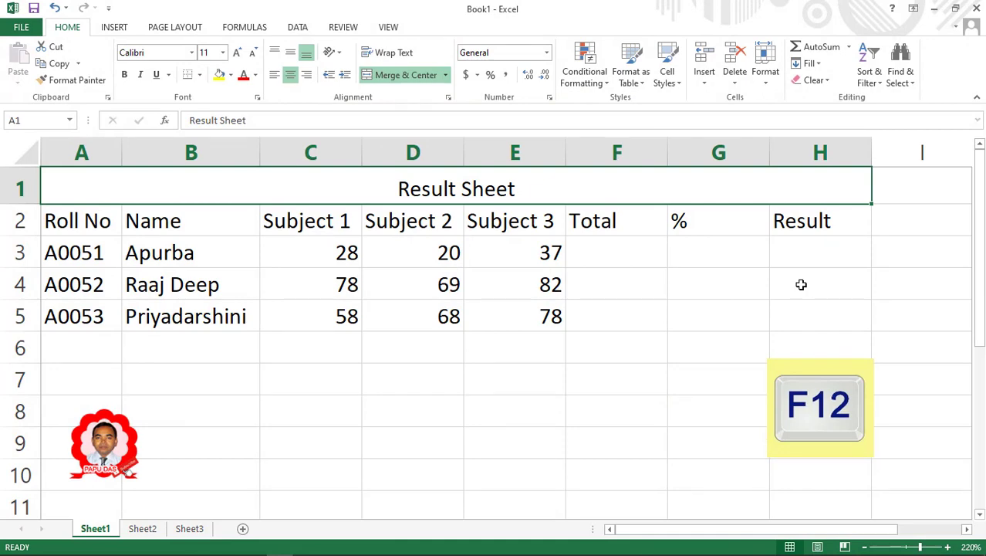
Save the workbook under the file name SHEET1 with a capital S.
key("F12")
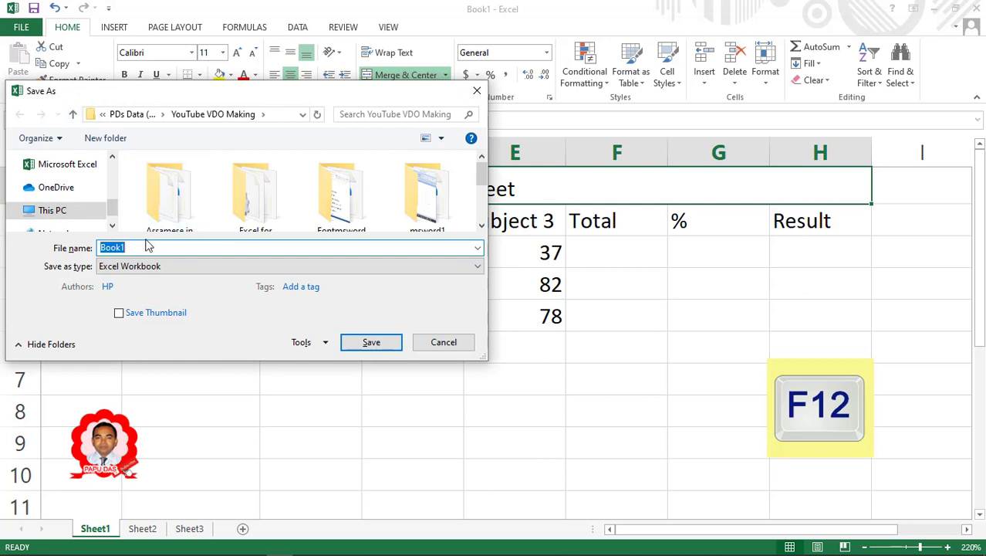
type("sHEET1")
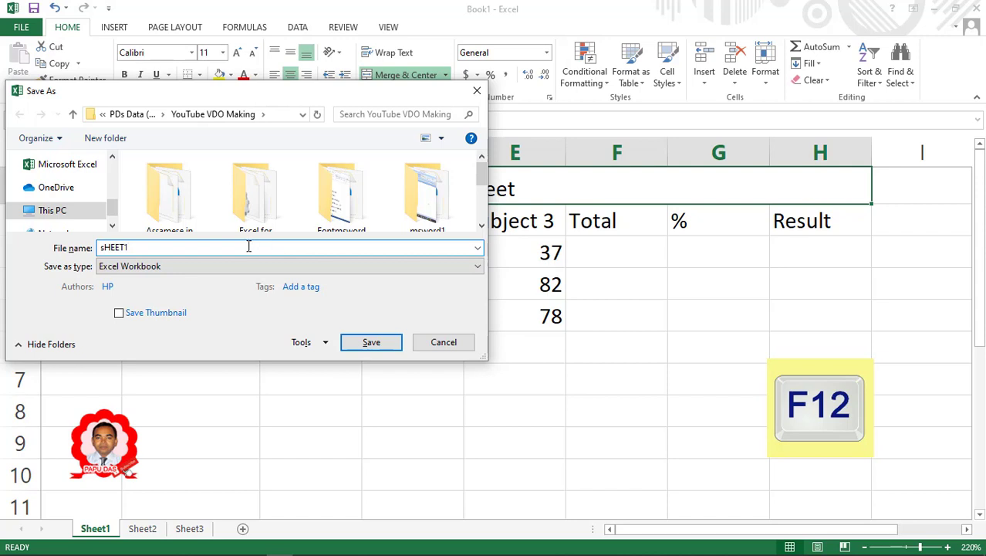
left_click(104, 249)
key("BackSpace")
type("S")
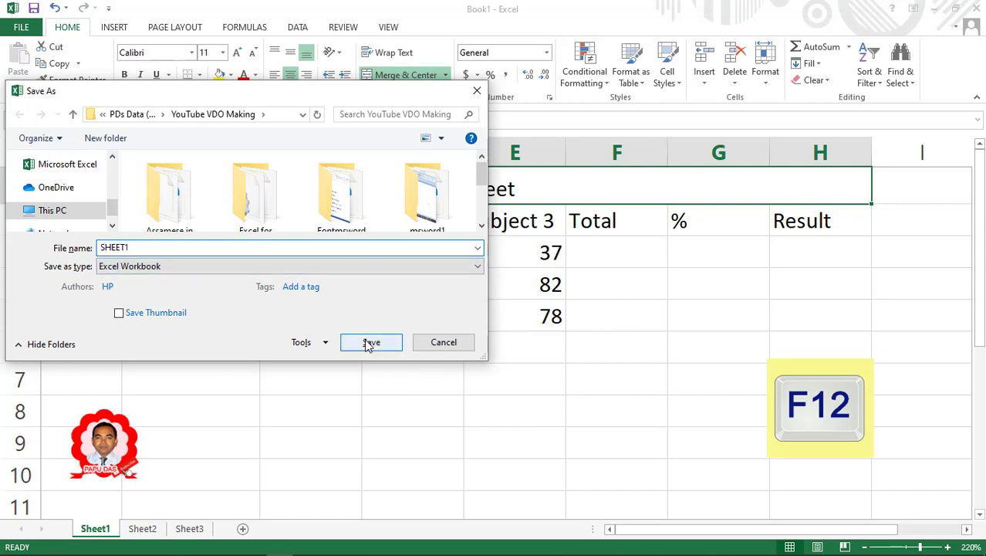
left_click(369, 344)
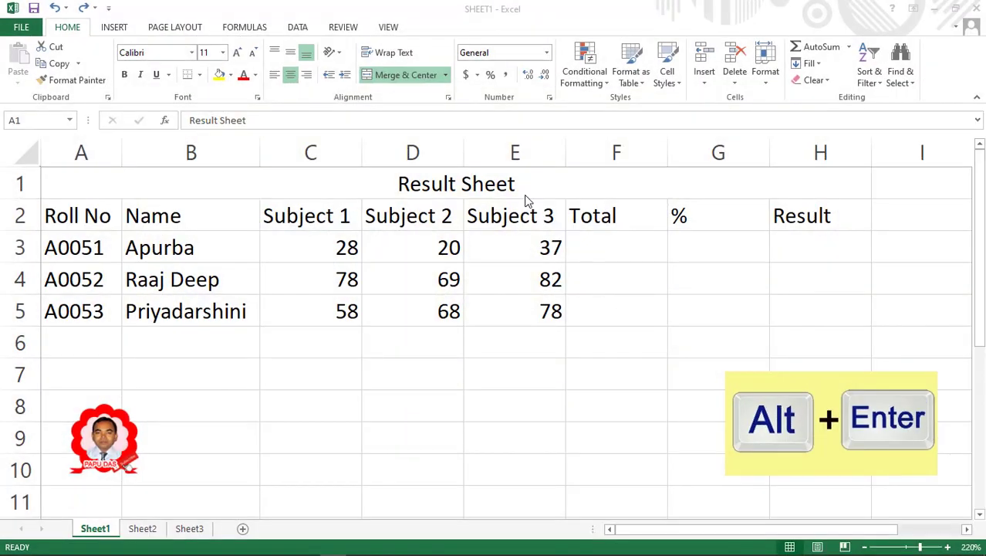
Add 'Class-X' as a second line under 'Result Sheet' in the title cell and heighten row 1.
left_click(488, 184)
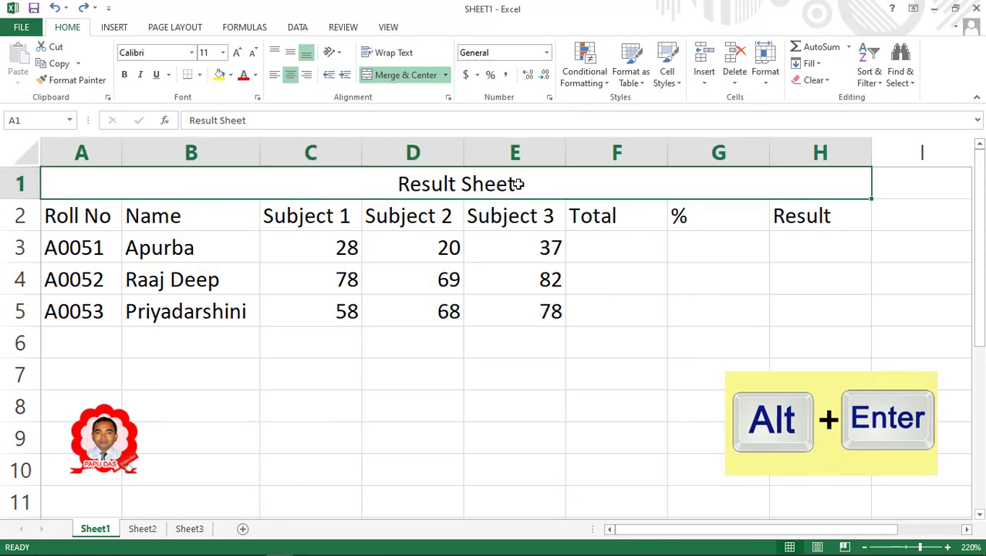
double_click(519, 184)
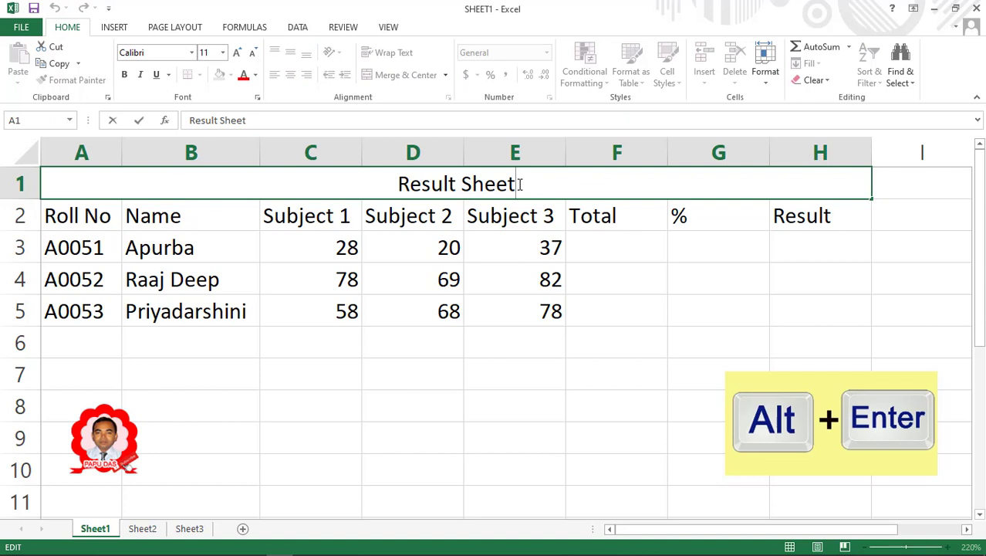
key("alt+Return")
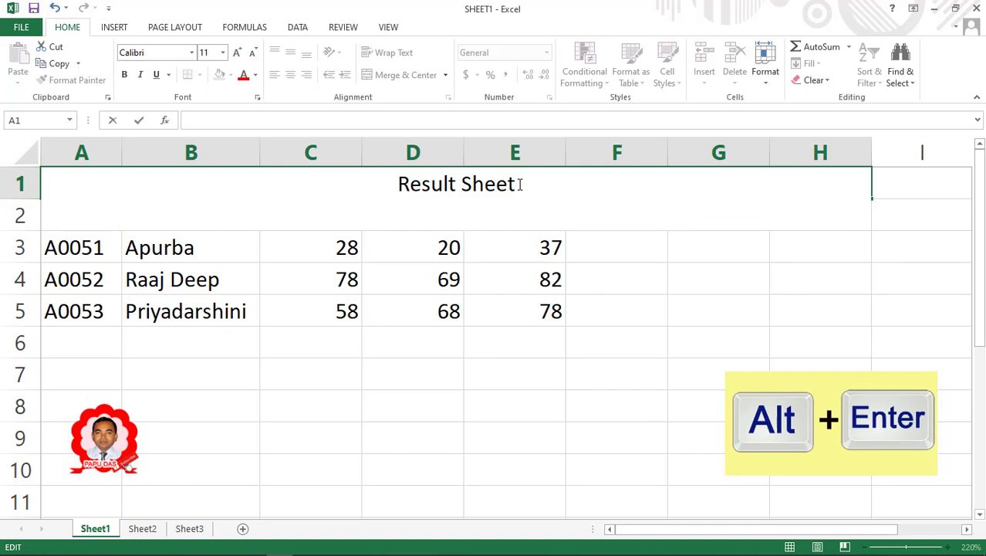
type("cLASS-X")
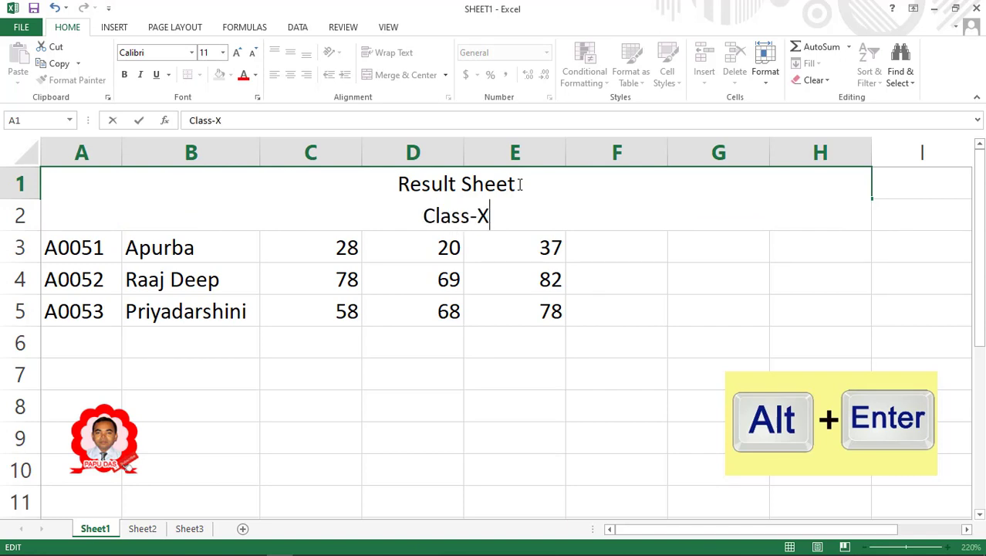
key("Return")
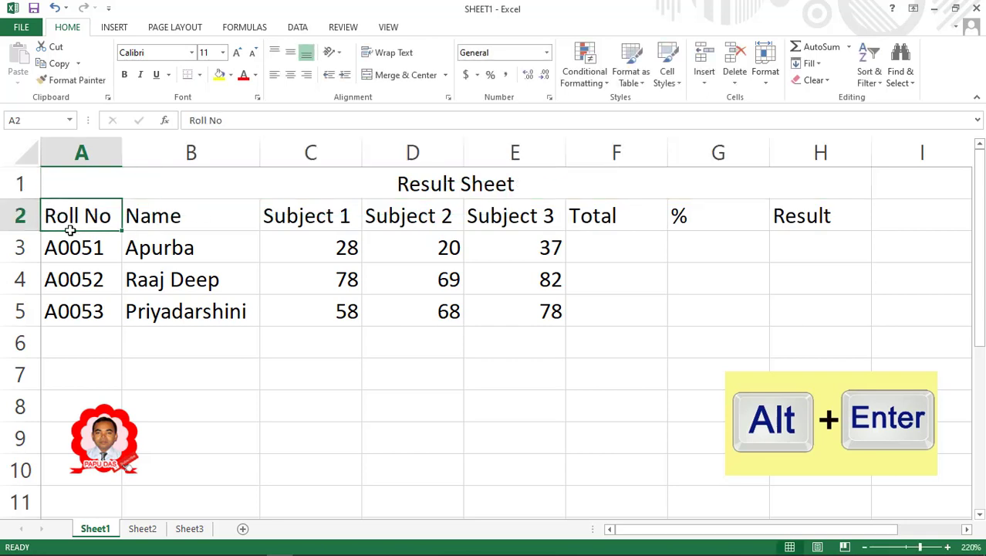
left_click_drag(25, 197, 22, 241)
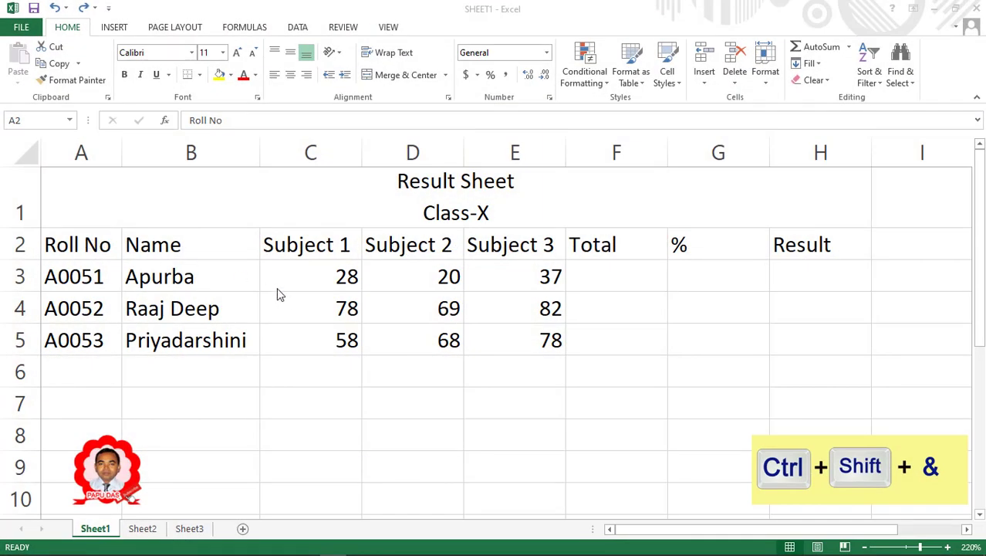
Copy the Roll No cell's bordered formatting across A2:H5 with Format Painter.
left_click(75, 243)
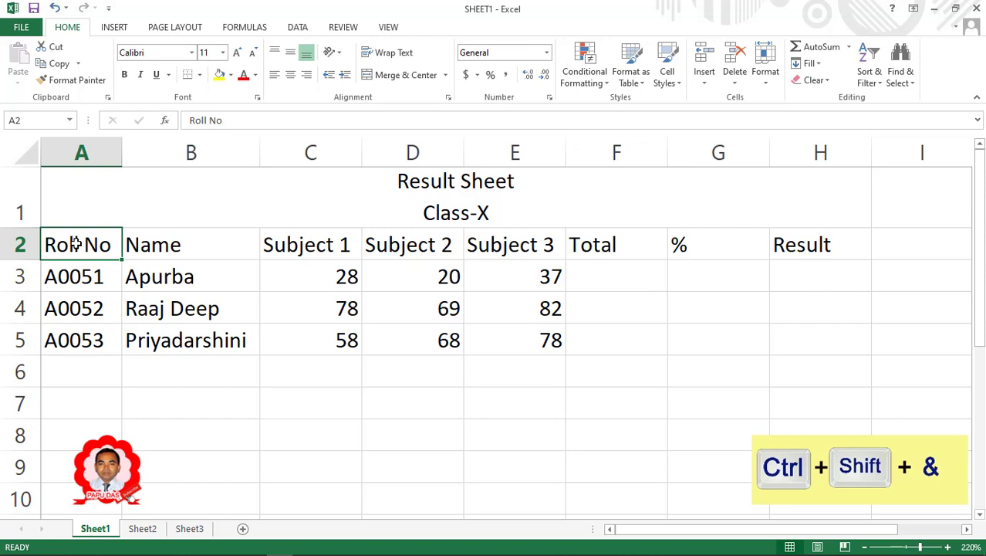
left_click(82, 277)
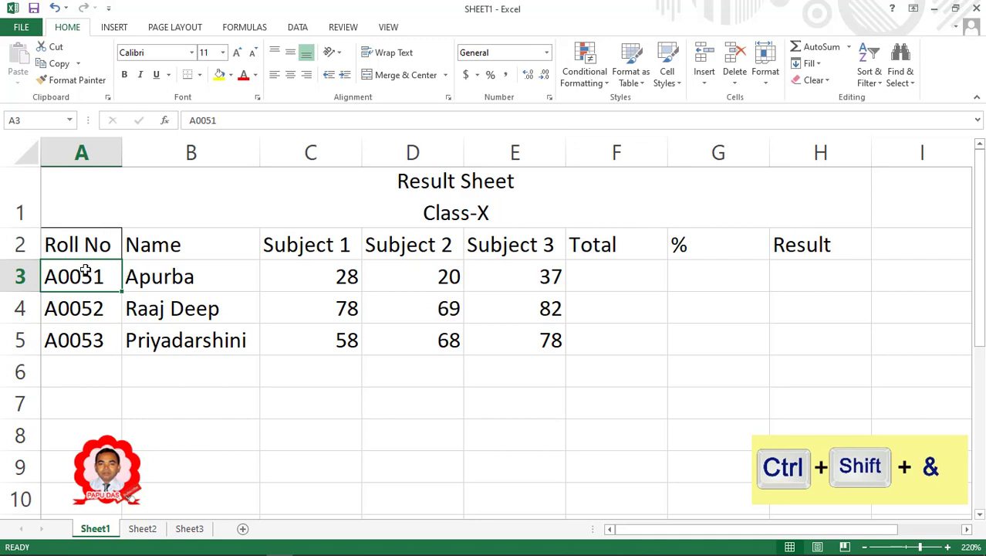
left_click(88, 245)
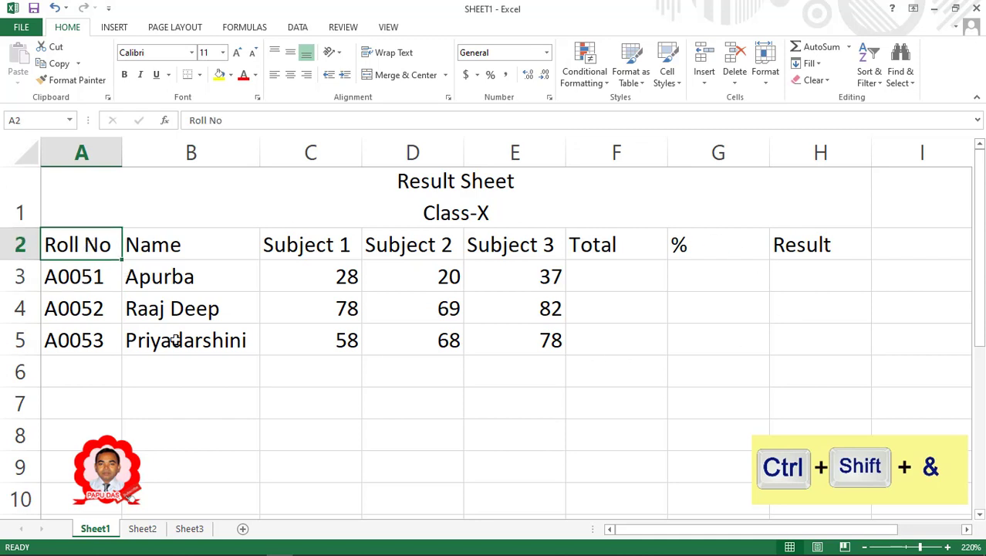
left_click(74, 80)
mouse_move(60, 239)
left_mouse_down()
mouse_move(489, 342)
mouse_move(818, 353)
left_mouse_up()
left_click(744, 315)
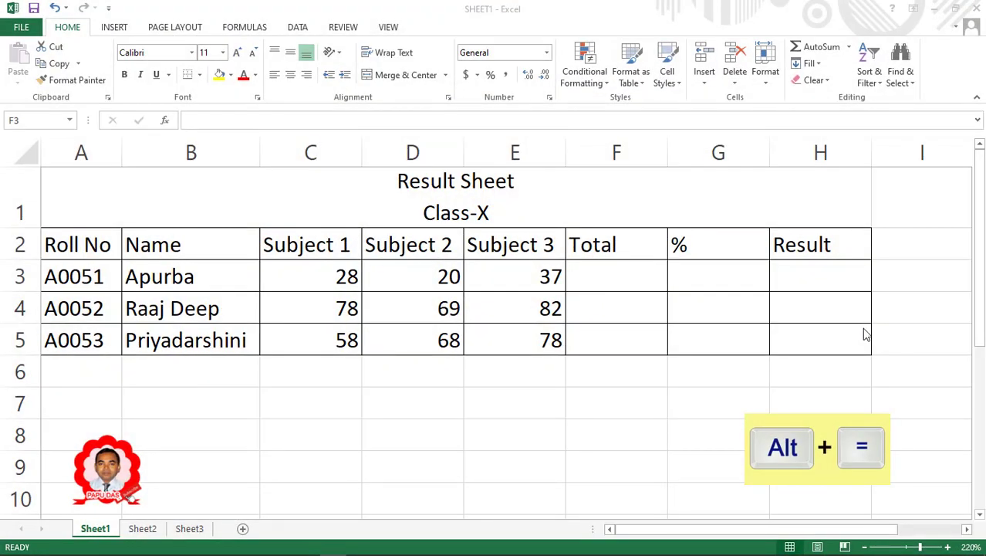
AutoSum the marks in F3 and fill down to F5, giving totals 85, 229 and 204.
left_click(612, 275)
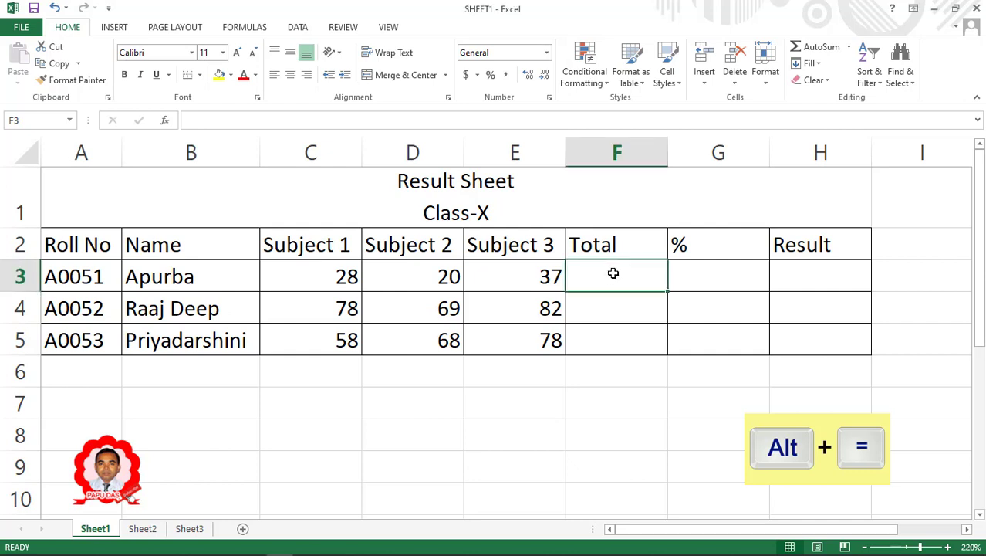
key("alt+equal")
key("Return")
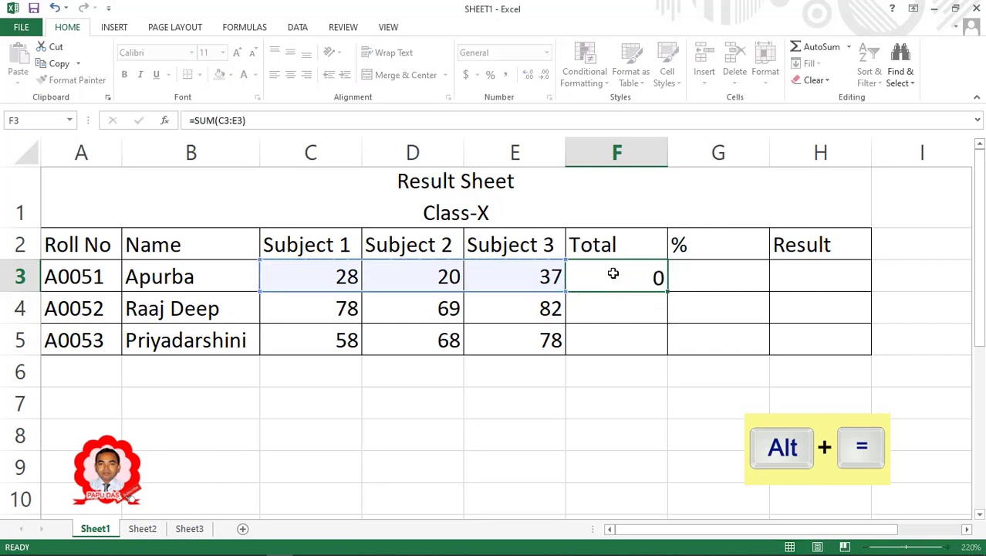
key("Return")
left_click(613, 273)
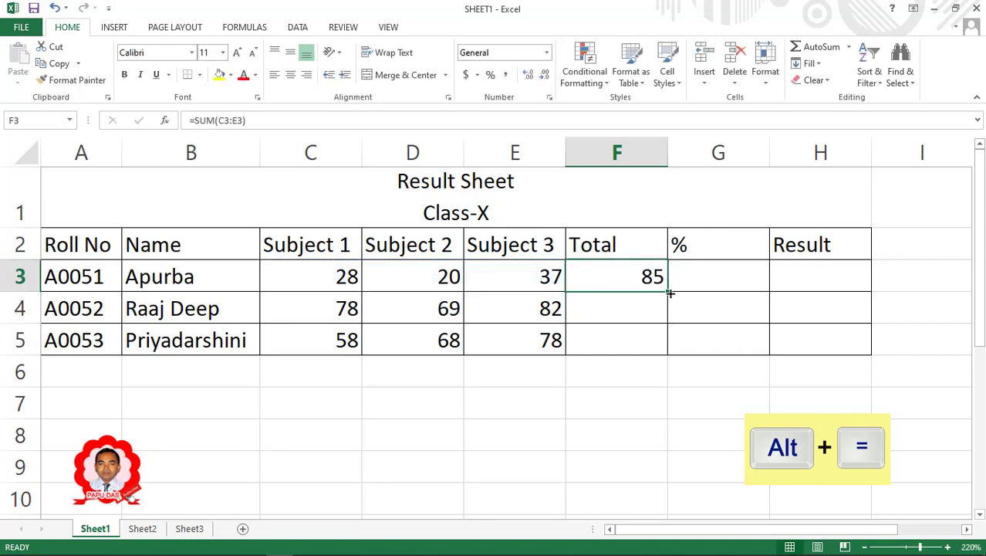
left_click_drag(668, 290, 667, 356)
left_click(637, 384)
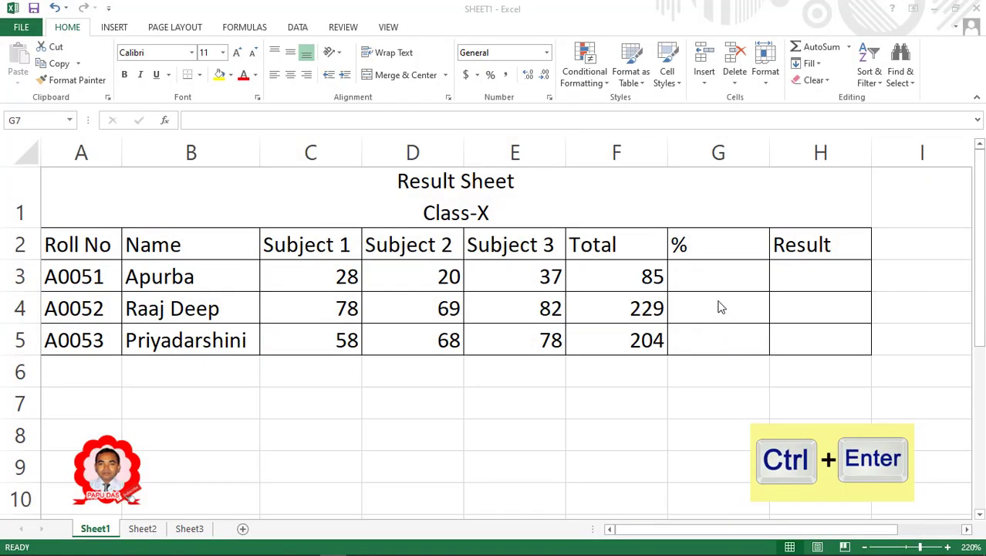
Enter =AVERAGE(C3:E3) into G3:G5 at once, giving 28.33, 76.33 and 68.
left_click(709, 276)
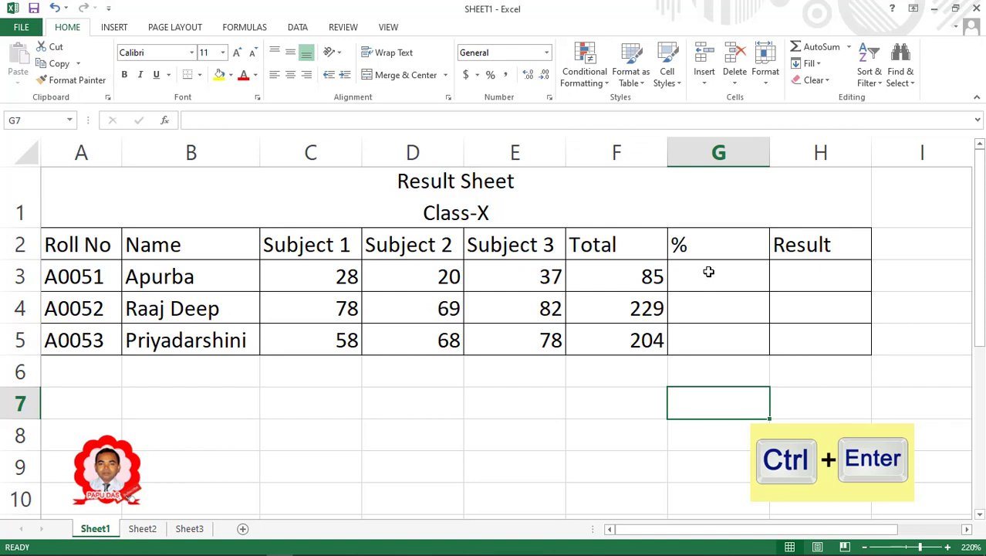
left_click_drag(708, 271, 708, 344)
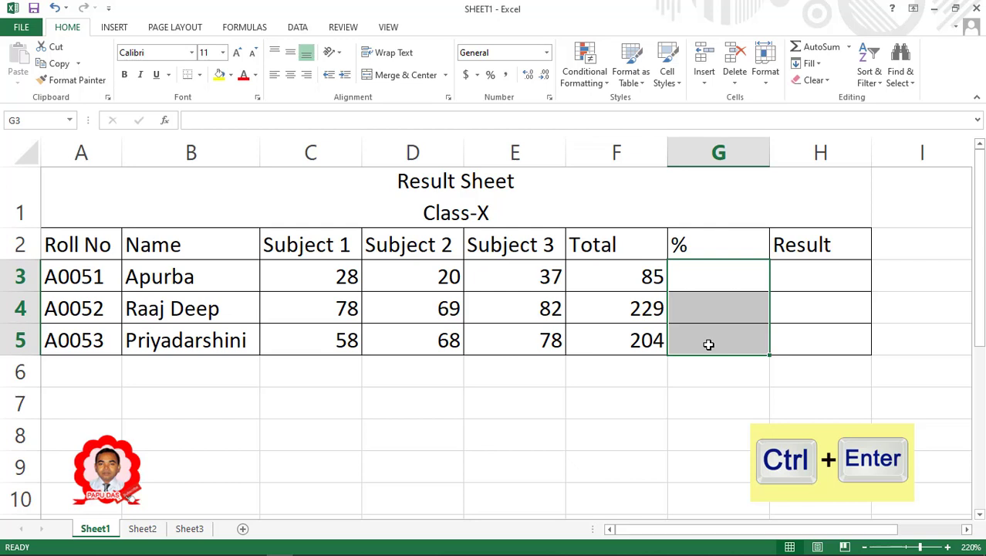
type("=a")
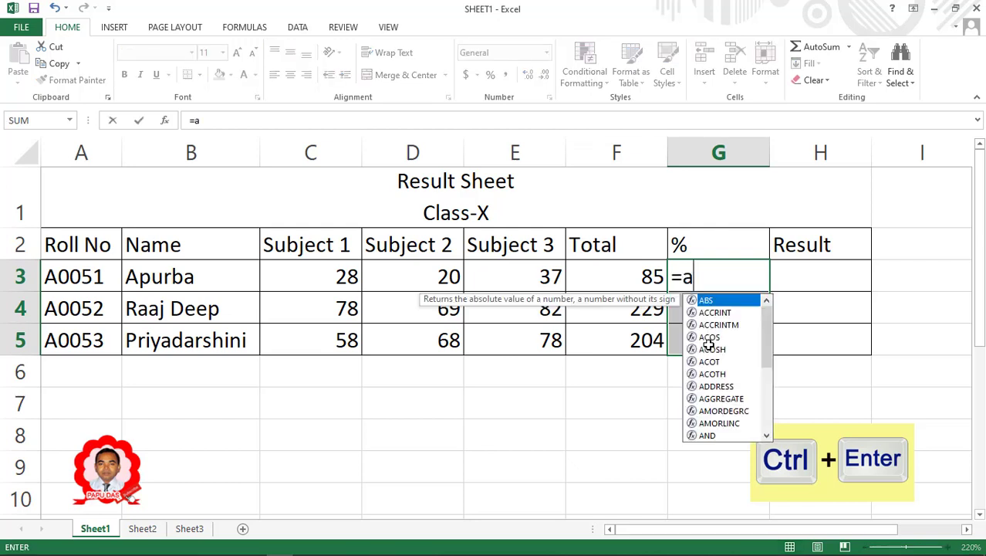
type("verage")
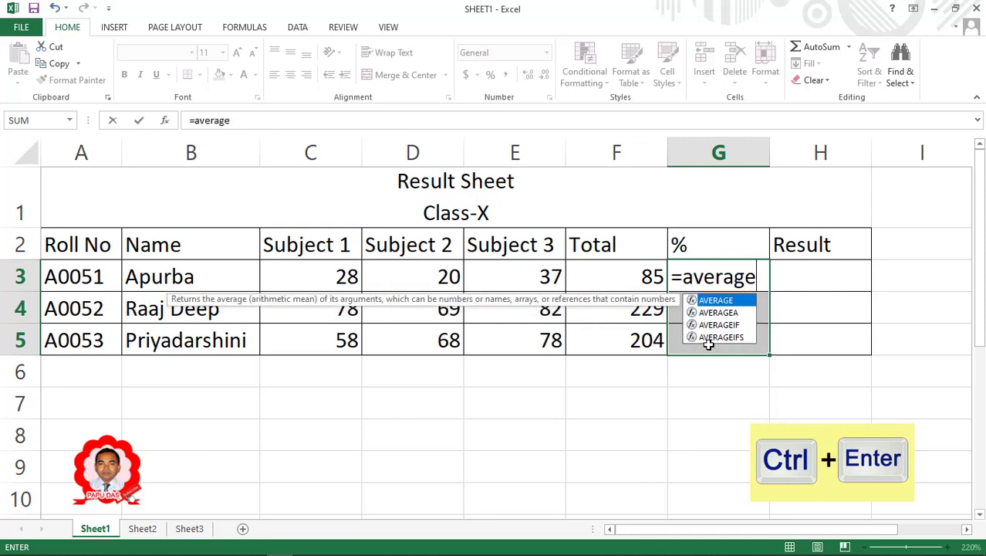
type("(")
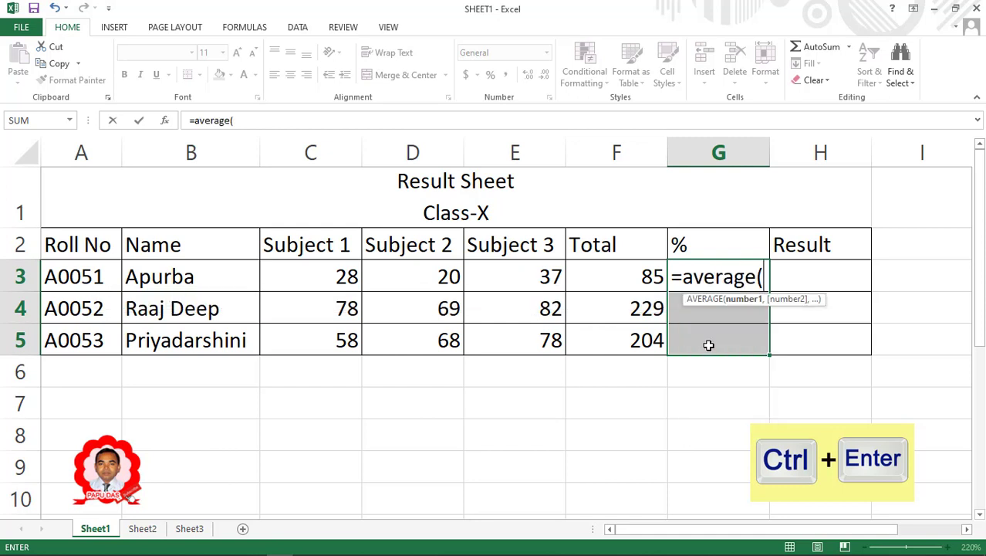
left_click_drag(326, 280, 520, 280)
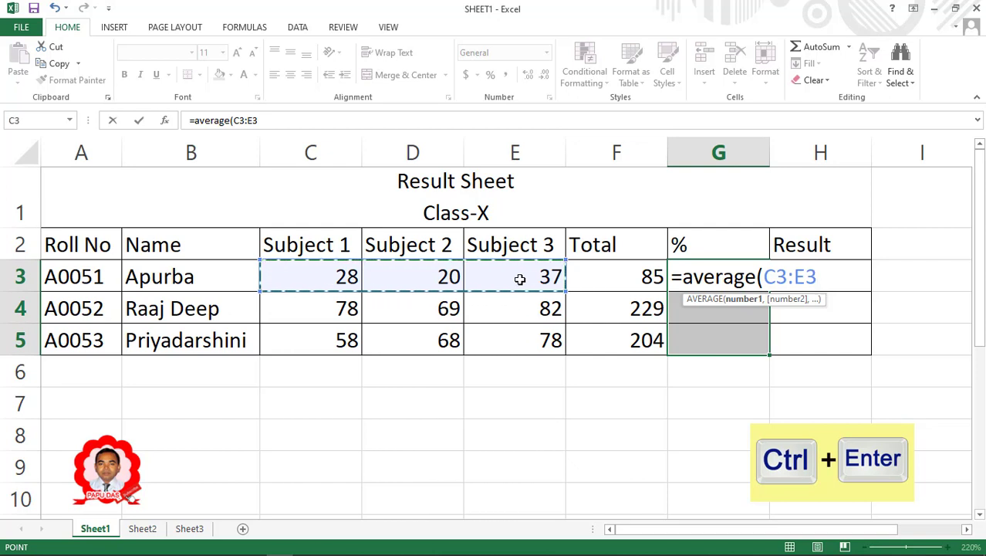
type(")")
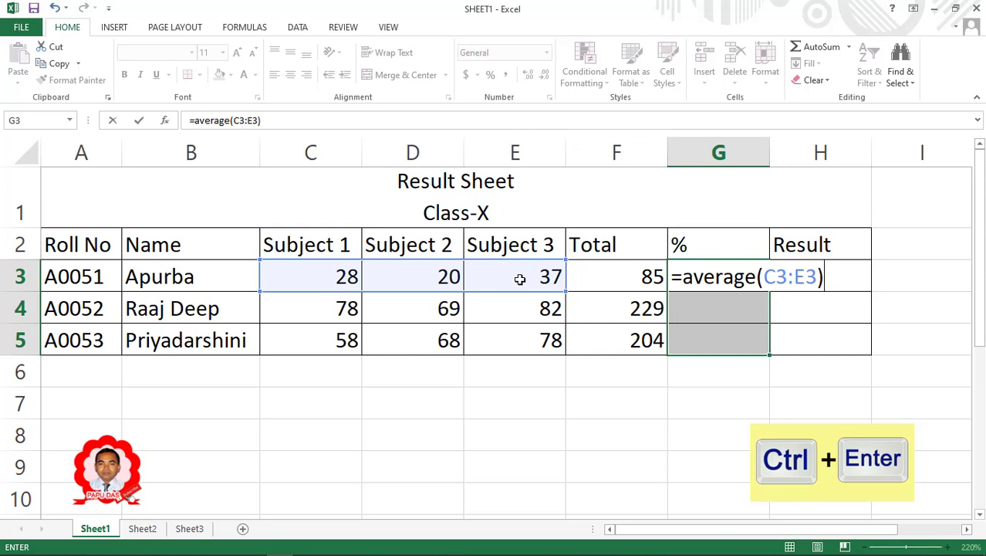
key("ctrl+Return")
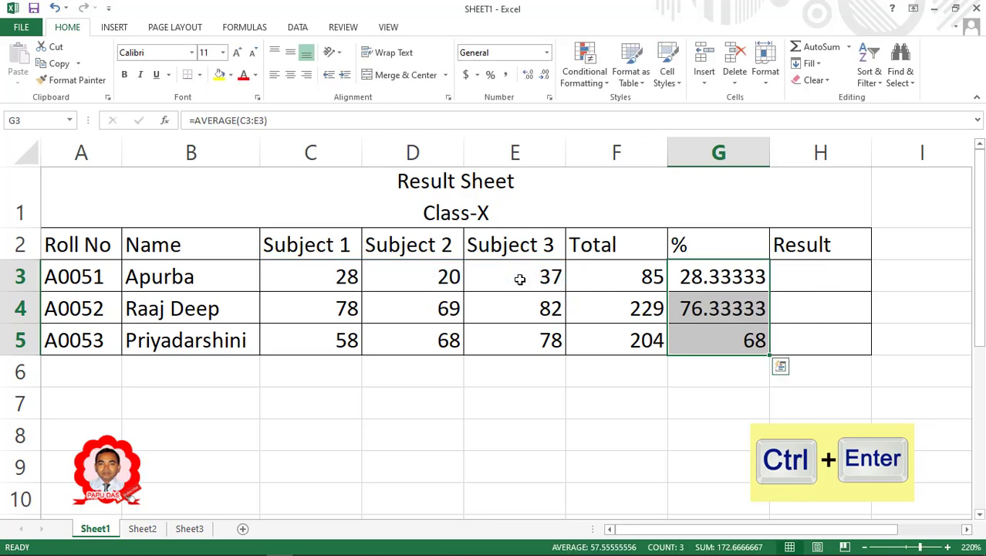
key("Return")
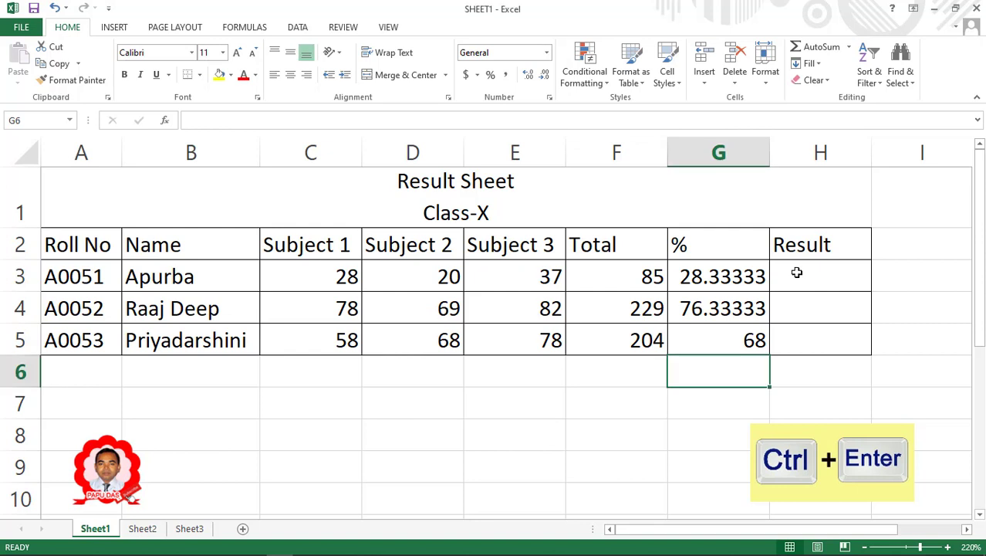
Enter =IF(G3>=30,"Pass","Fail") into H3:H5 at once, giving Fail, Pass, Pass.
left_click_drag(799, 279, 795, 347)
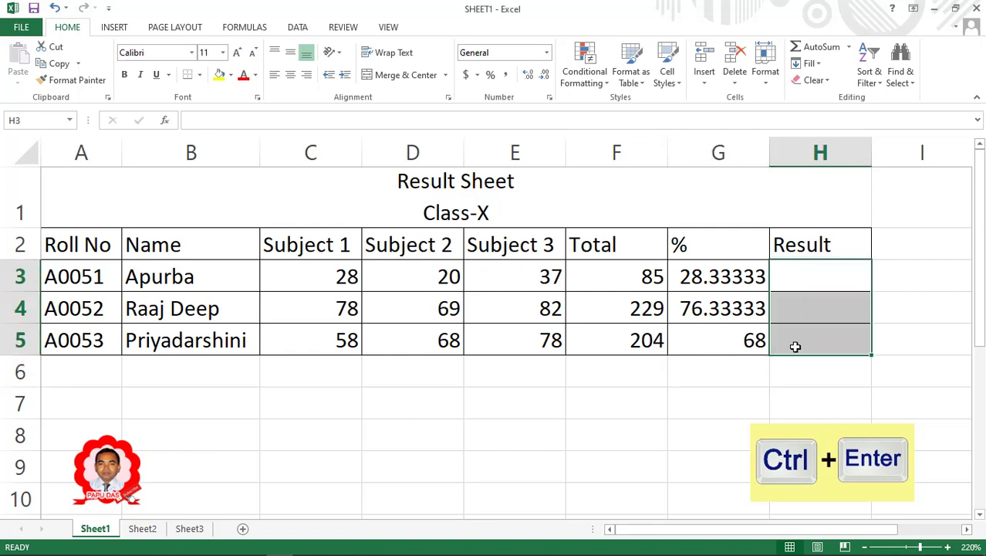
type("=")
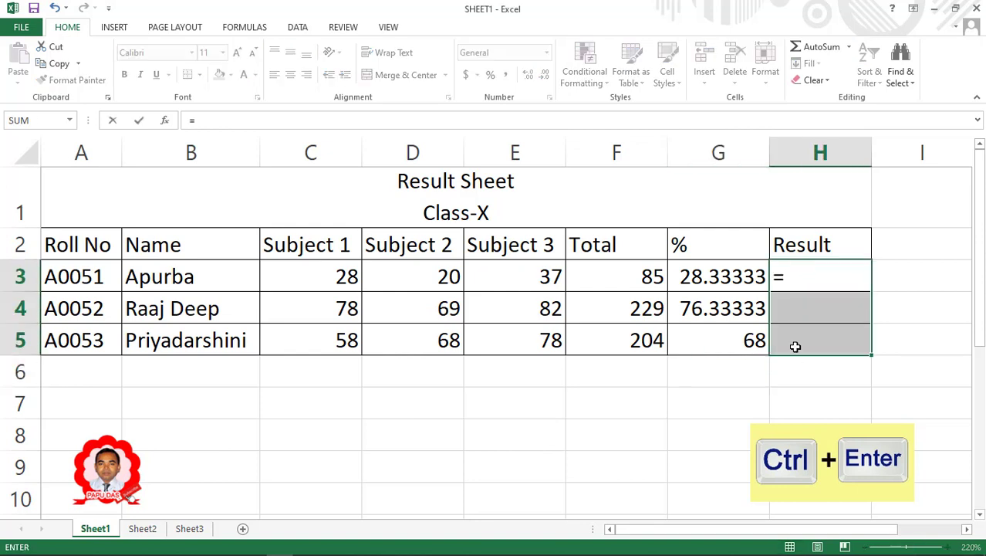
type("if")
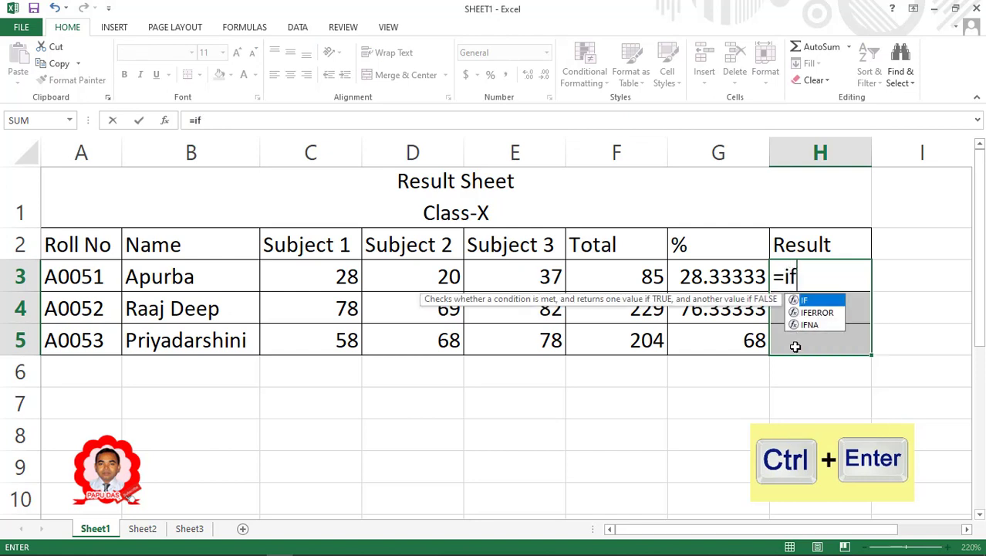
type("(")
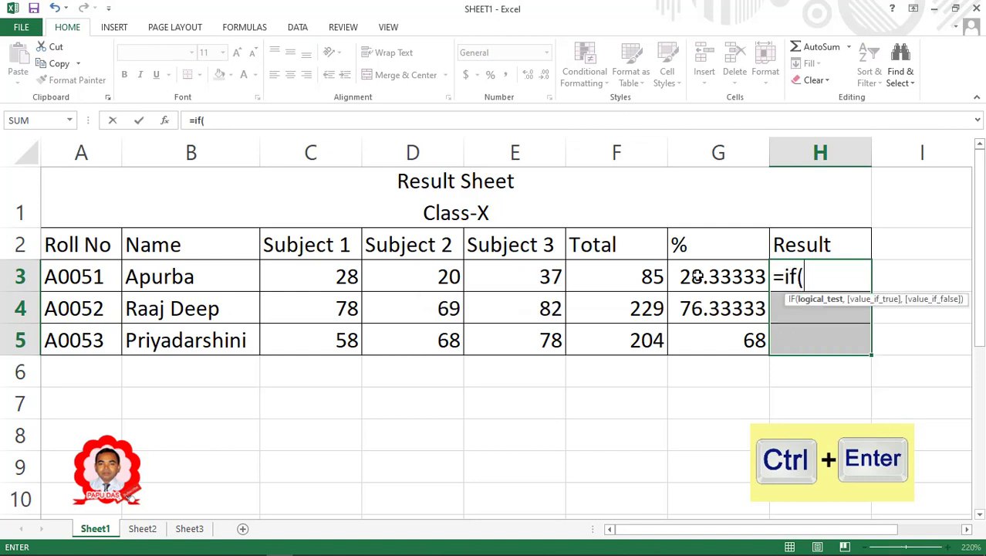
left_click(696, 276)
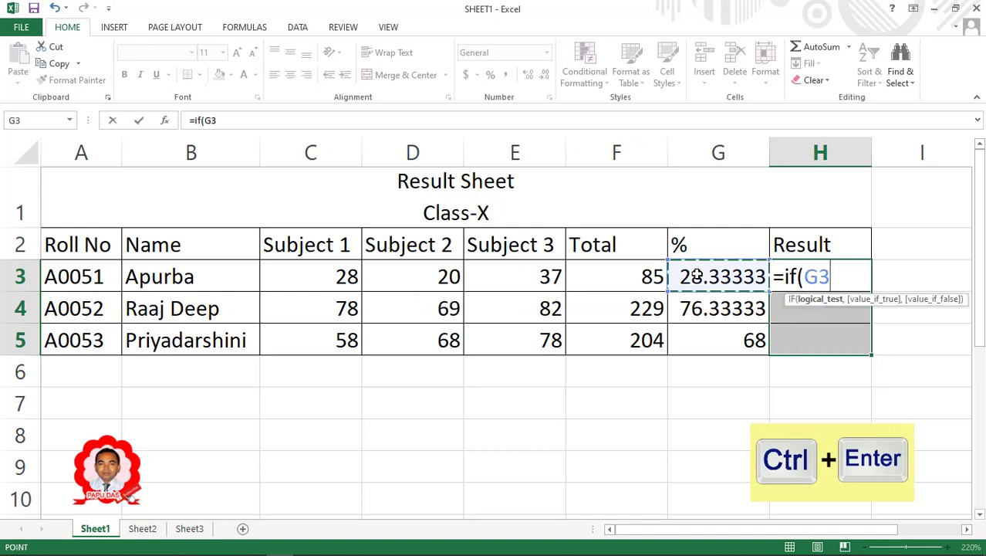
type(">=3")
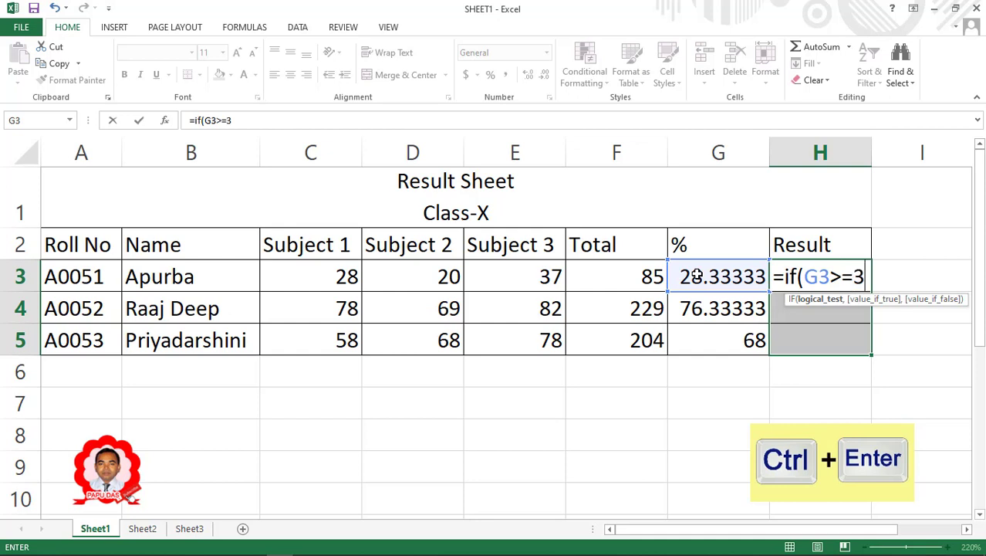
type("0,")
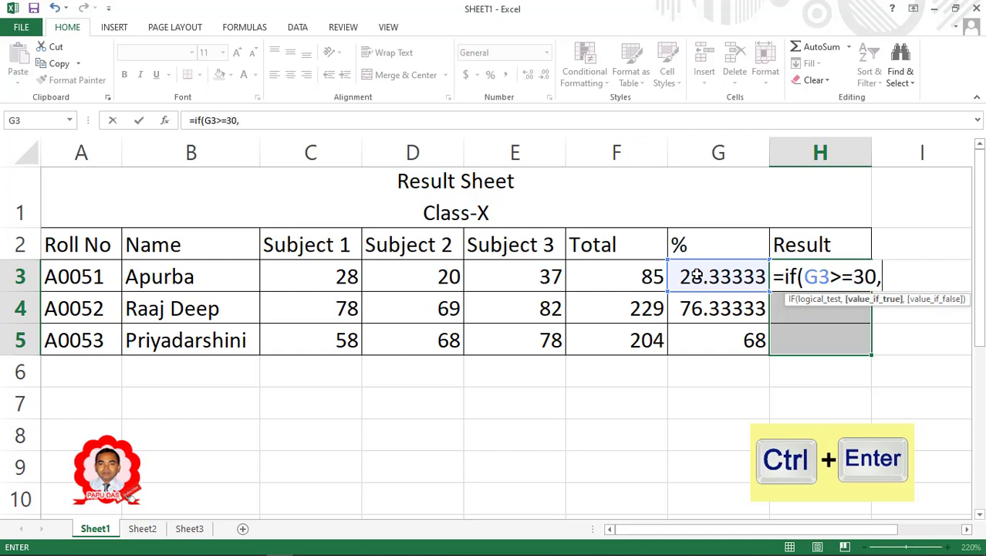
type("\"F")
key("BackSpace")
type("Pass")
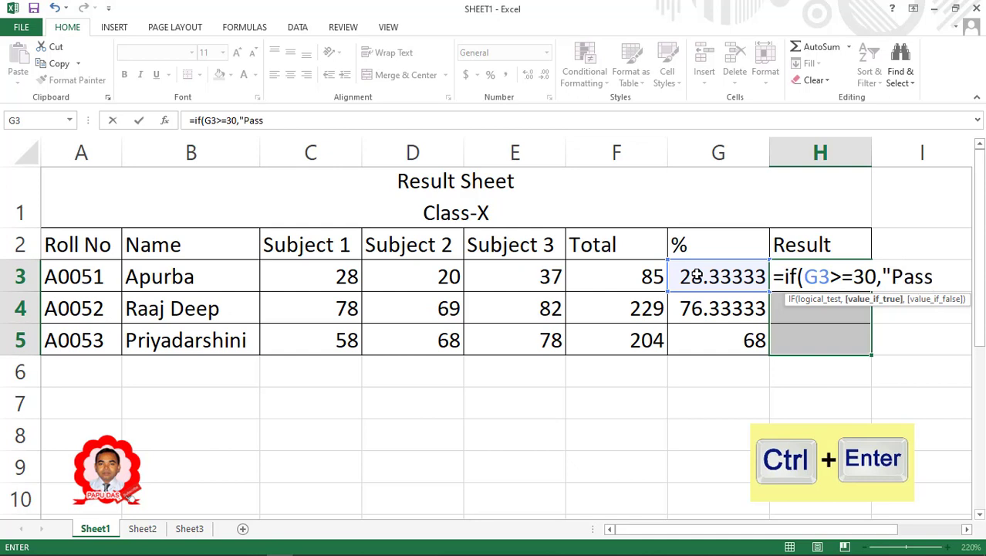
type("\",")
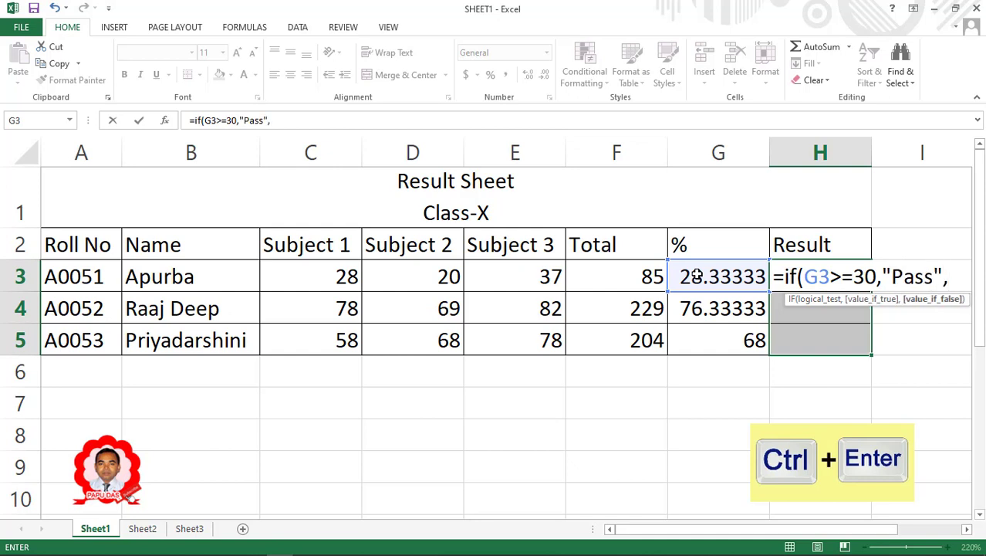
type("\"Fa")
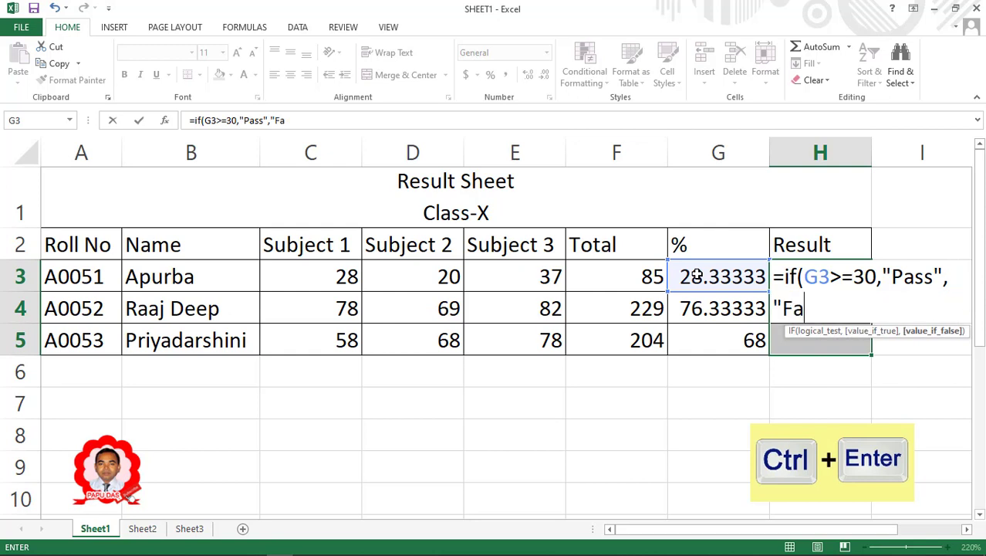
type("il")
type(")")
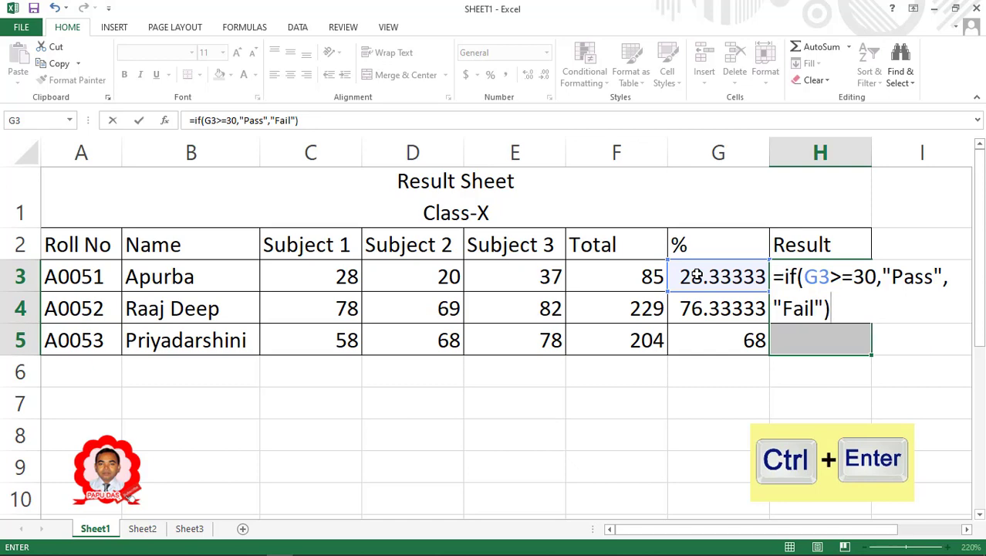
key("ctrl+Return")
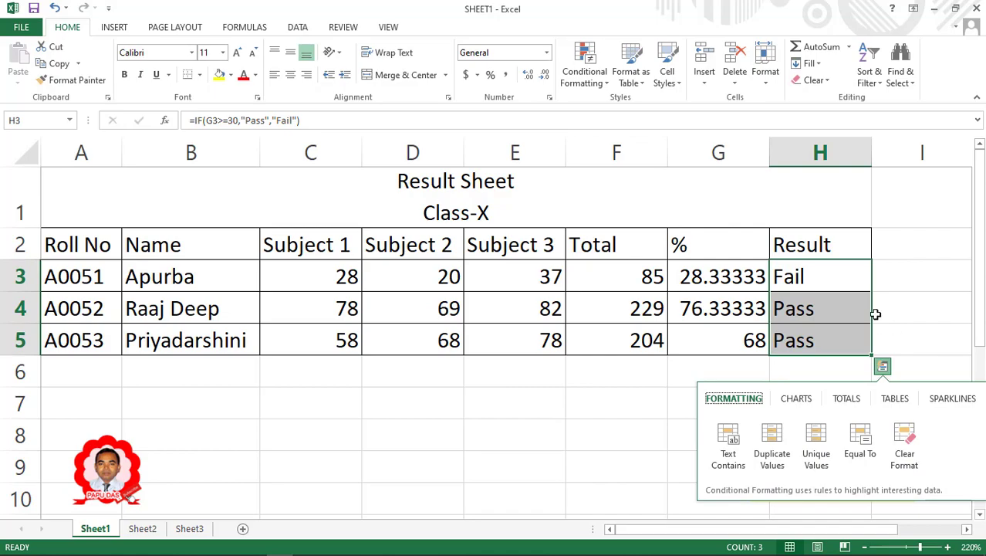
left_click(775, 370)
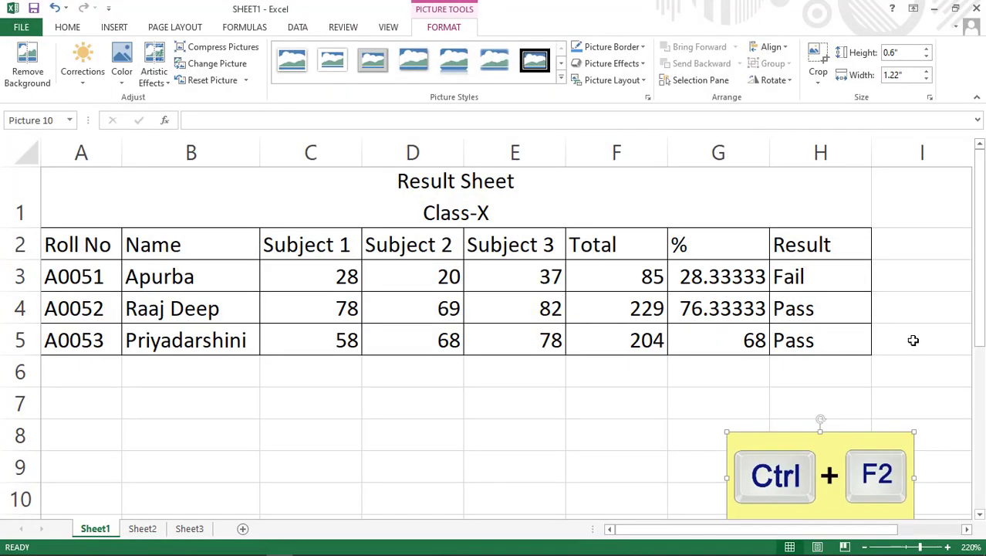
key("Delete")
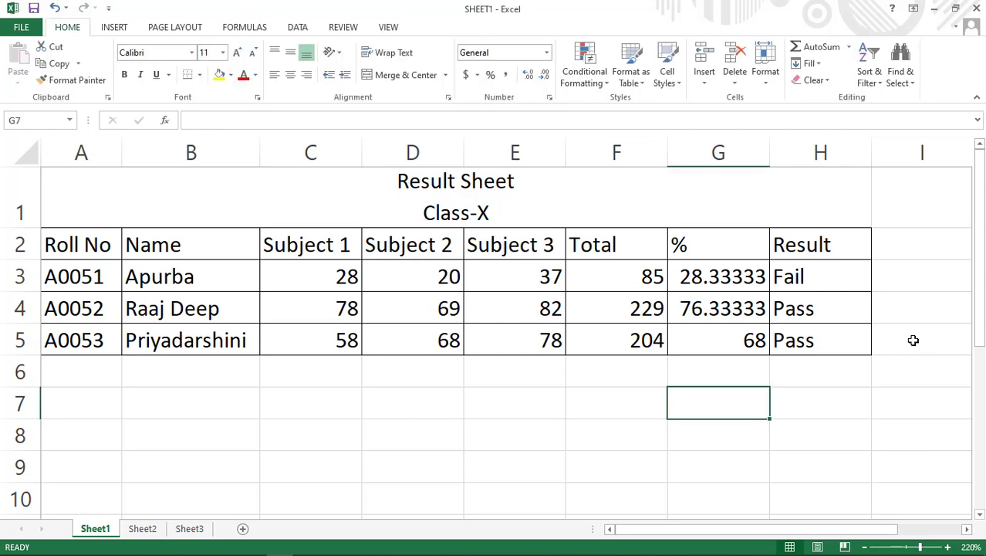
key("ctrl+F2")
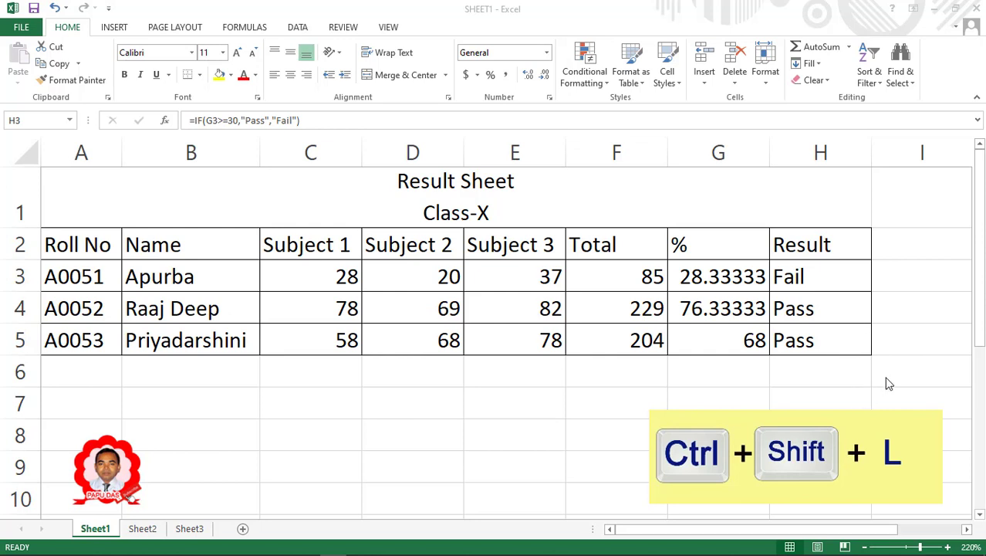
Turn on AutoFilter for the header row from Roll No to Result.
left_click(66, 243)
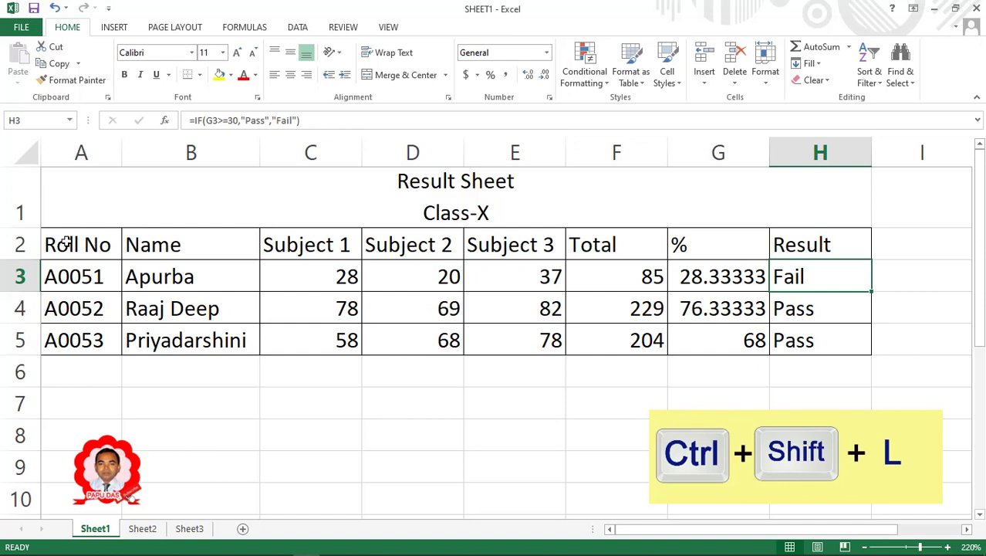
left_click_drag(66, 243, 825, 247)
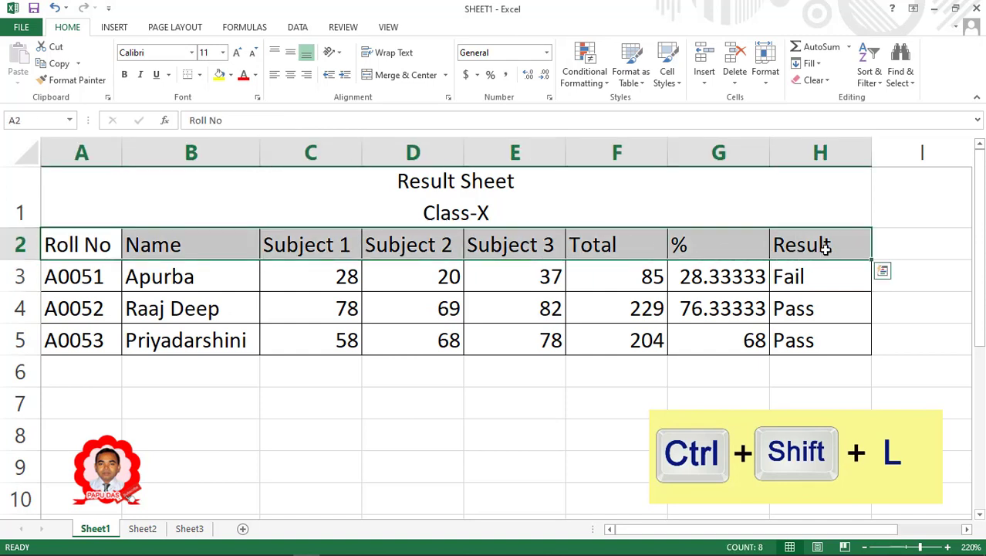
key("ctrl+shift+l")
left_click(837, 270)
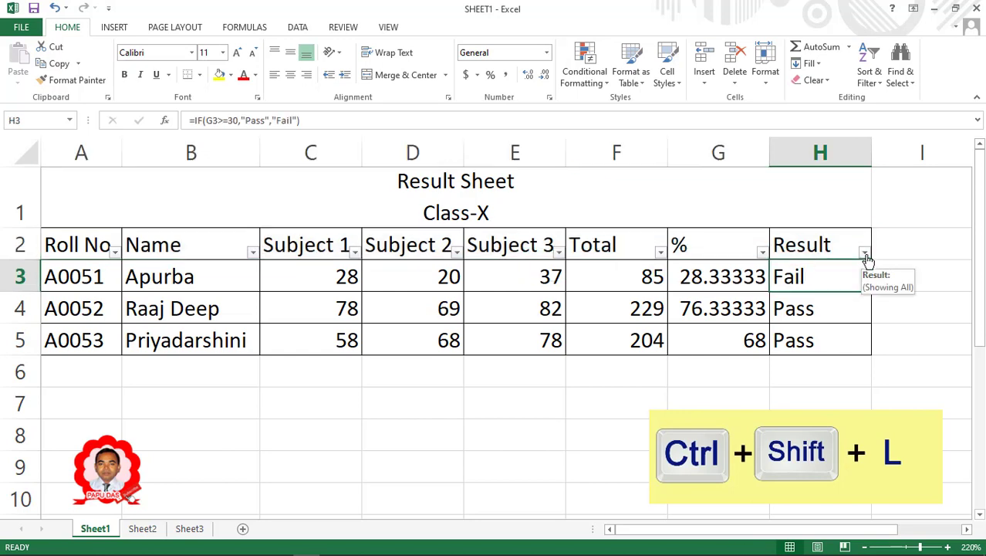
Filter the Result column to show only Pass students.
left_click(865, 254)
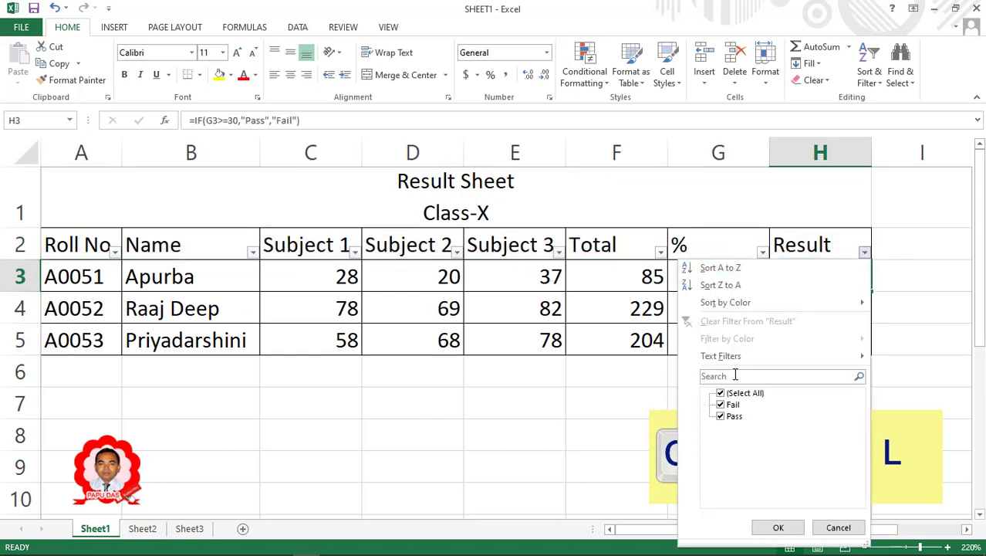
left_click(722, 394)
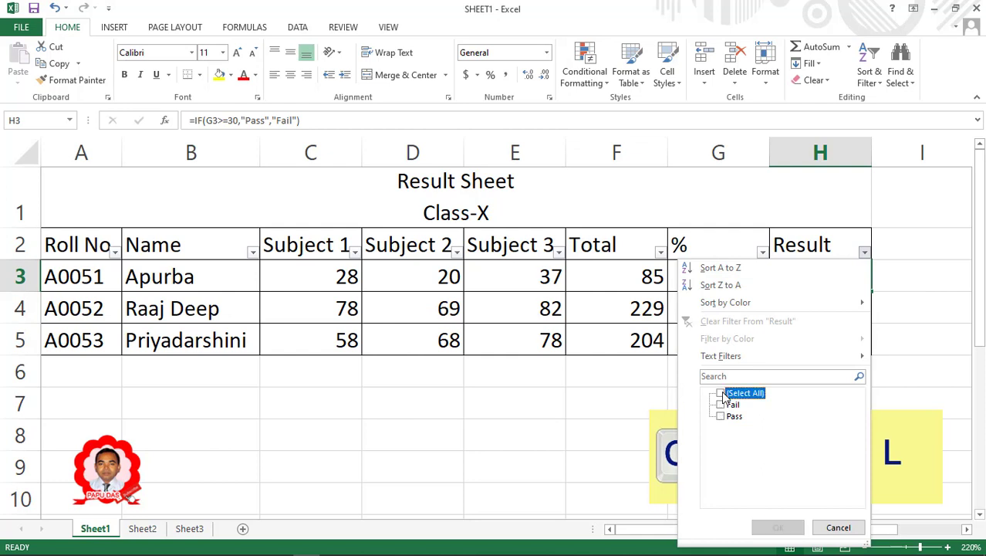
left_click(720, 416)
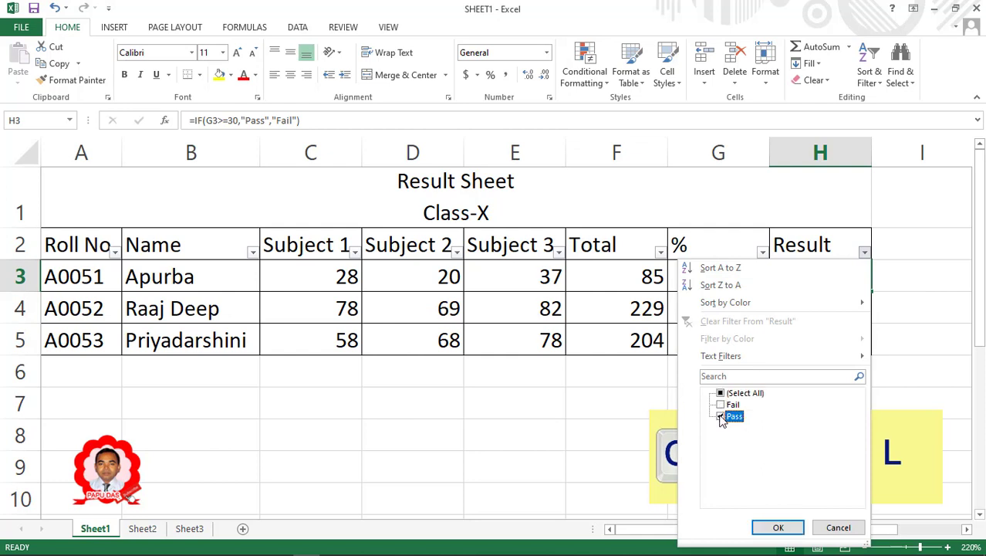
left_click(776, 527)
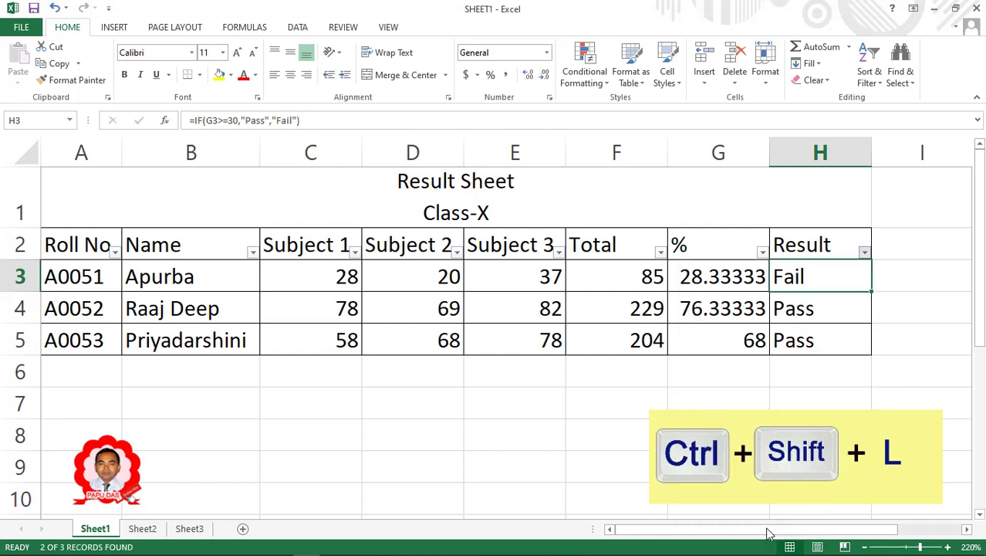
Reselect all Result values so every student shows again.
left_click(865, 250)
left_click(721, 393)
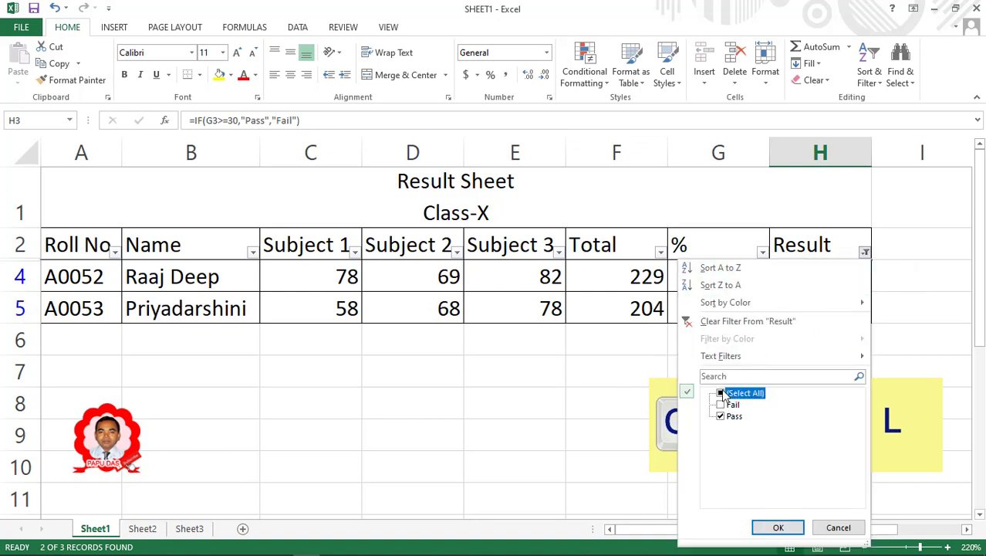
left_click(777, 528)
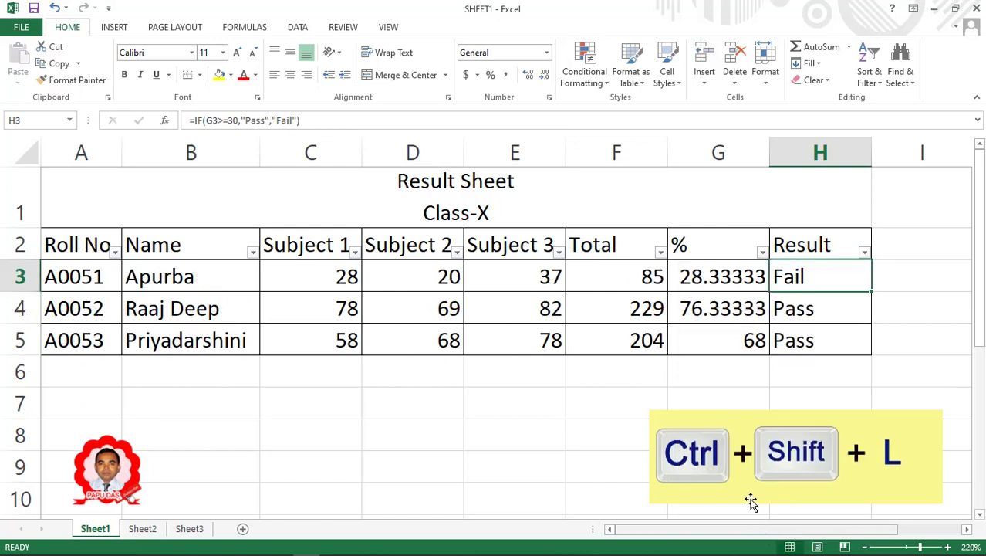
Sort the rows by Total smallest to largest, then by Roll No A to Z.
left_click(660, 252)
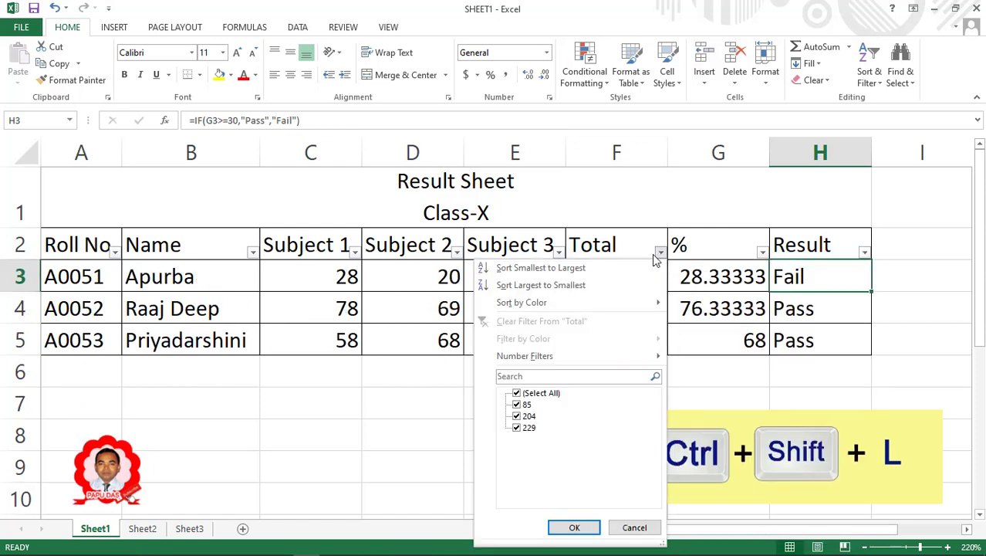
left_click(580, 270)
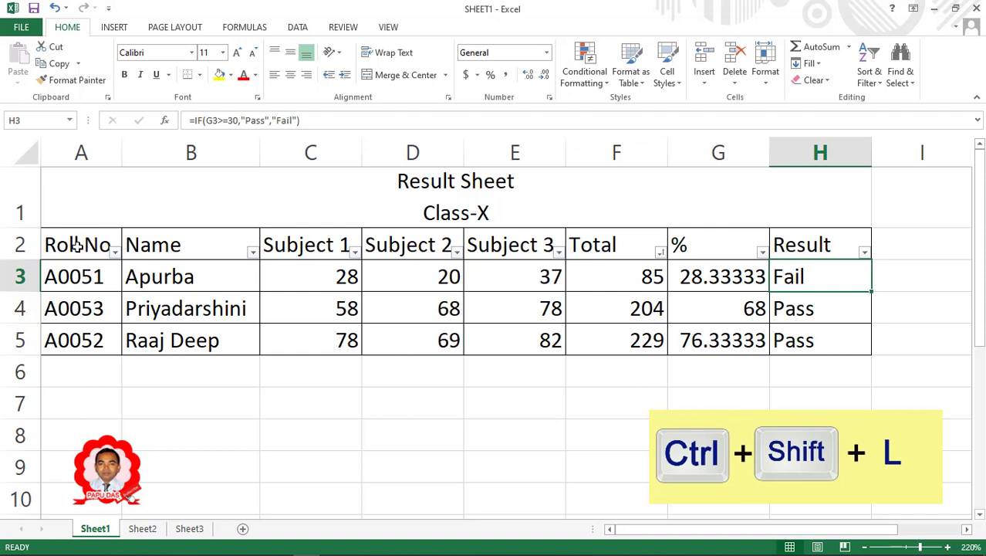
left_click(77, 245)
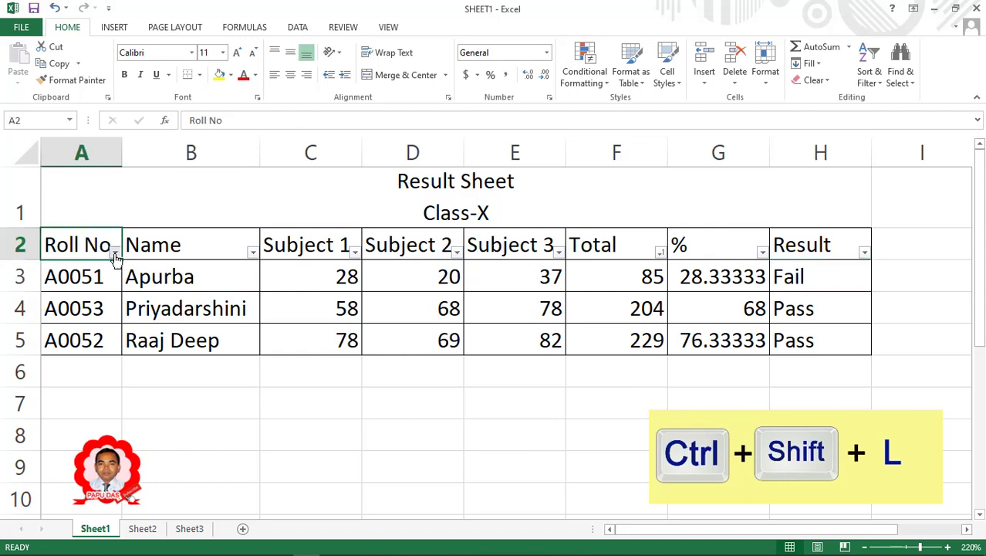
left_click(114, 254)
left_click(66, 266)
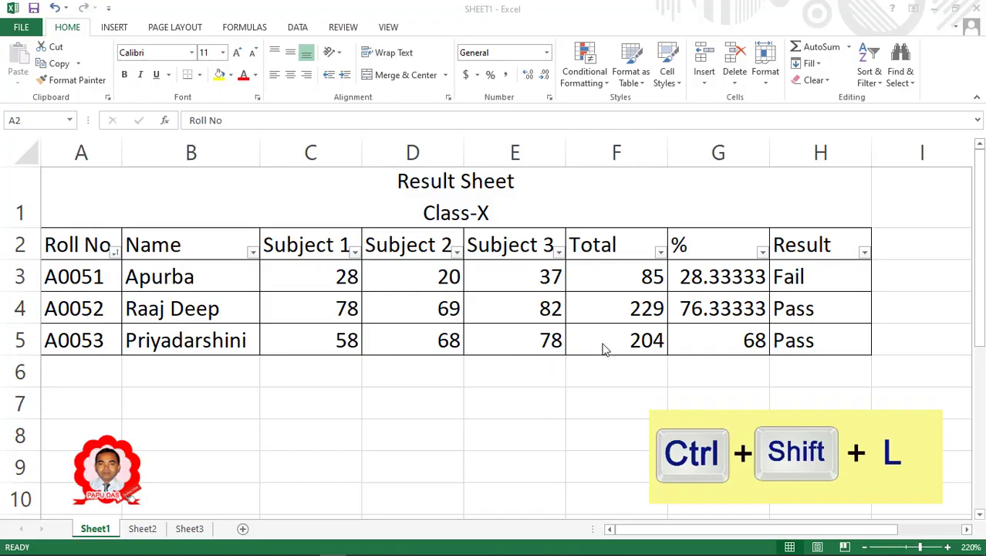
Filter the Total column to show only values greater than 150.
left_click(661, 253)
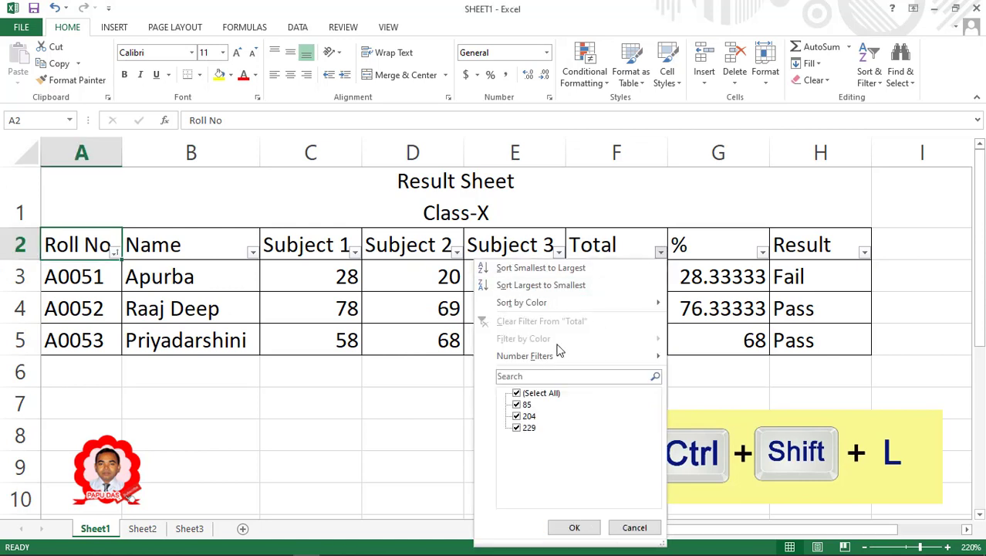
mouse_move(524, 362)
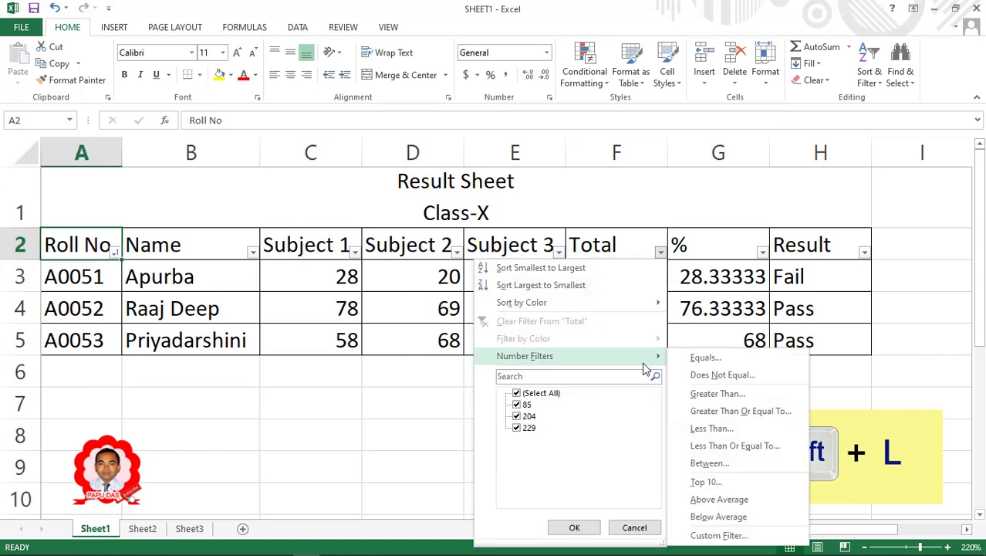
left_click(705, 397)
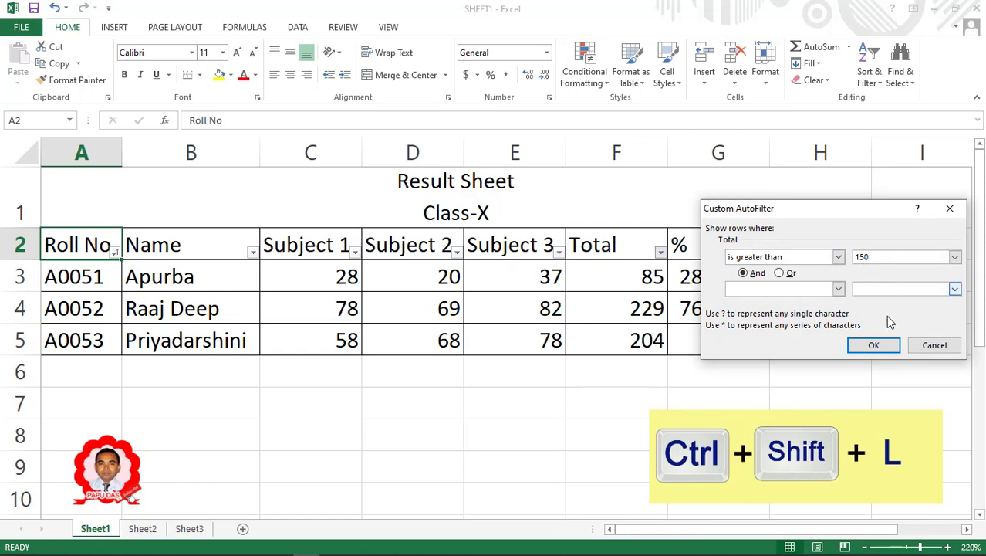
left_click(873, 345)
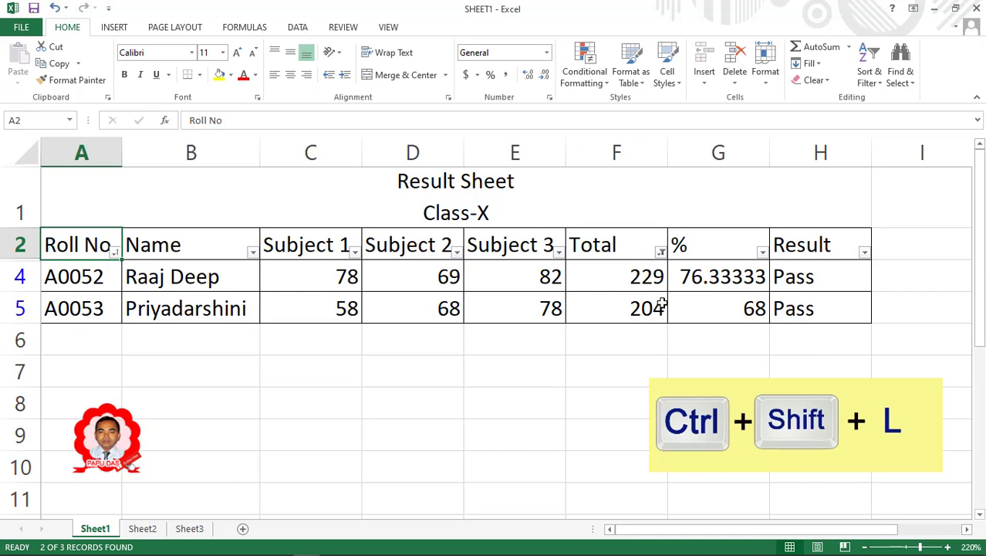
Reselect all Total values, then switch AutoFilter off with Ctrl+Shift+L.
left_click(661, 253)
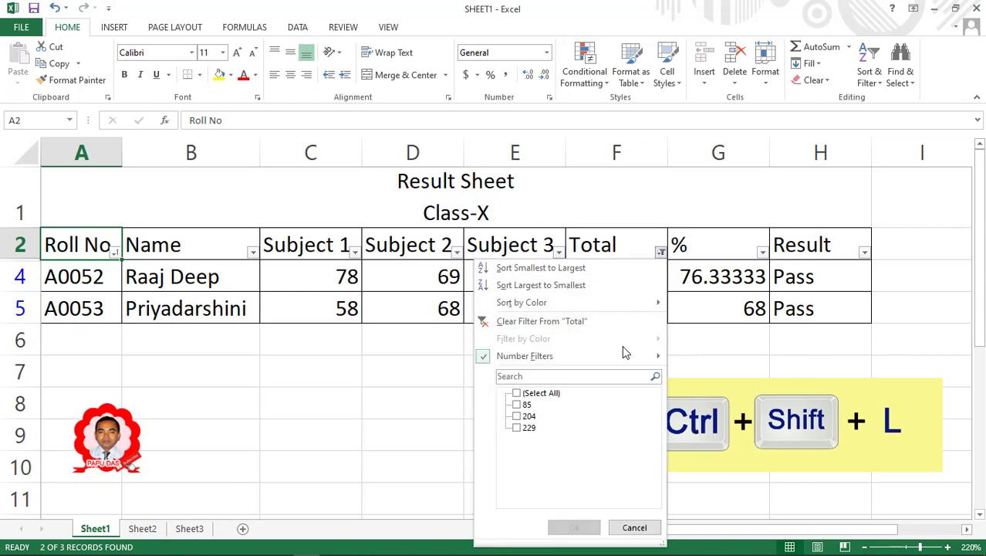
mouse_move(629, 359)
left_click(517, 394)
left_click(574, 527)
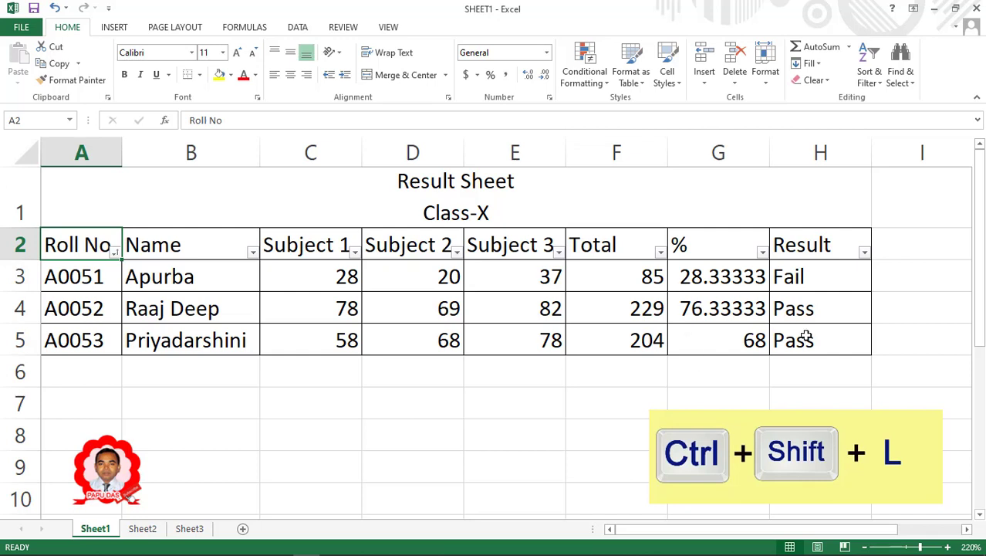
key("ctrl+shift+l")
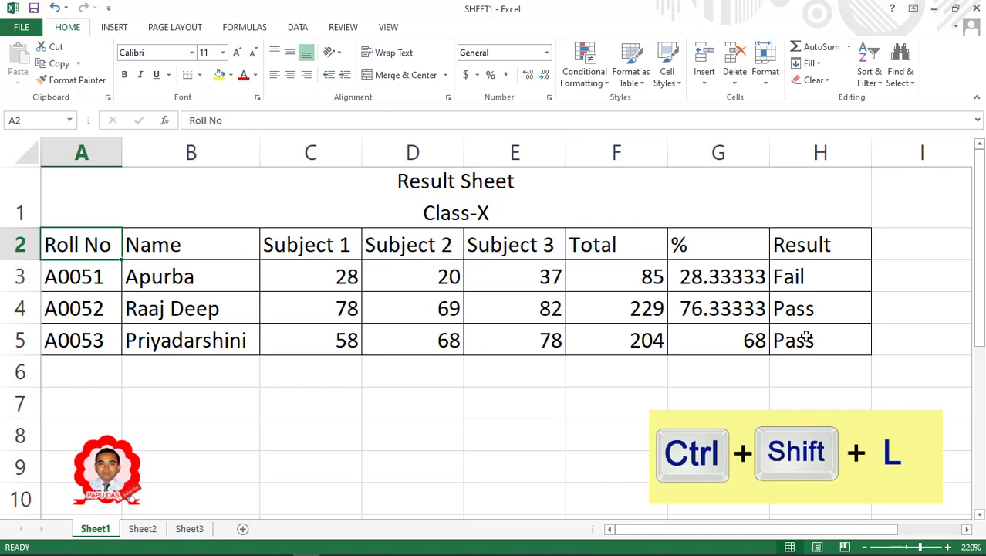
left_click(820, 382)
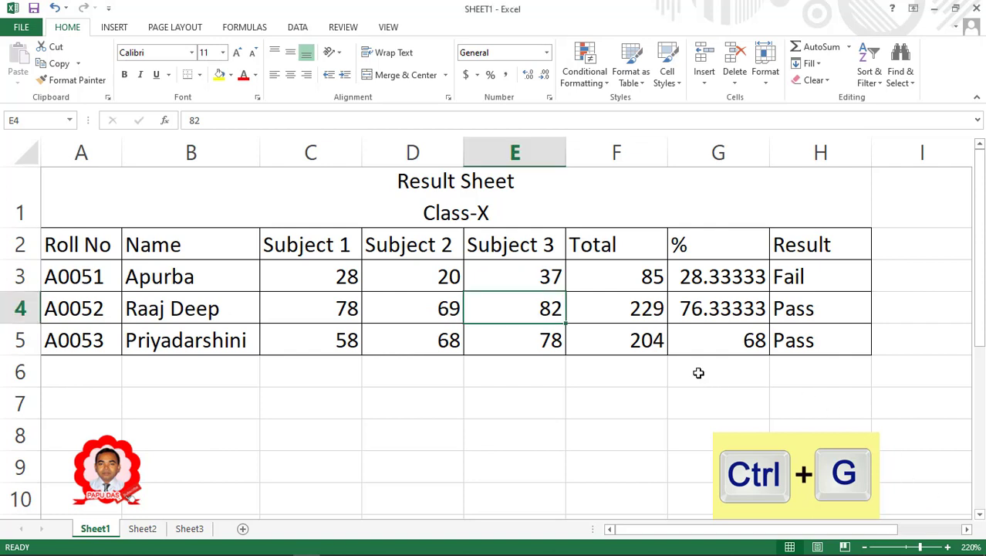
Jump to cell A4 through Go To, then select the Subject 1 score in C4.
key("ctrl+g")
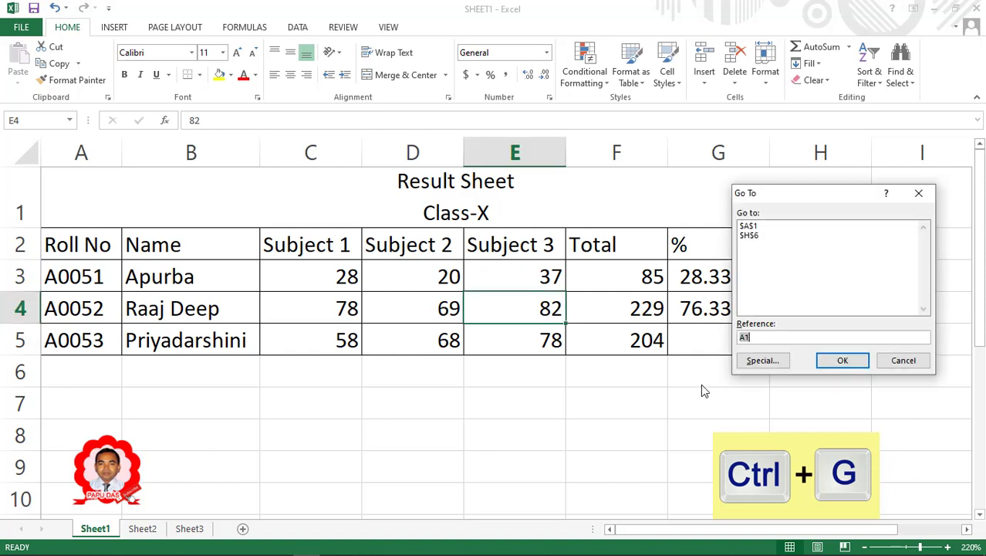
left_click(748, 338)
type("a4")
left_click(820, 356)
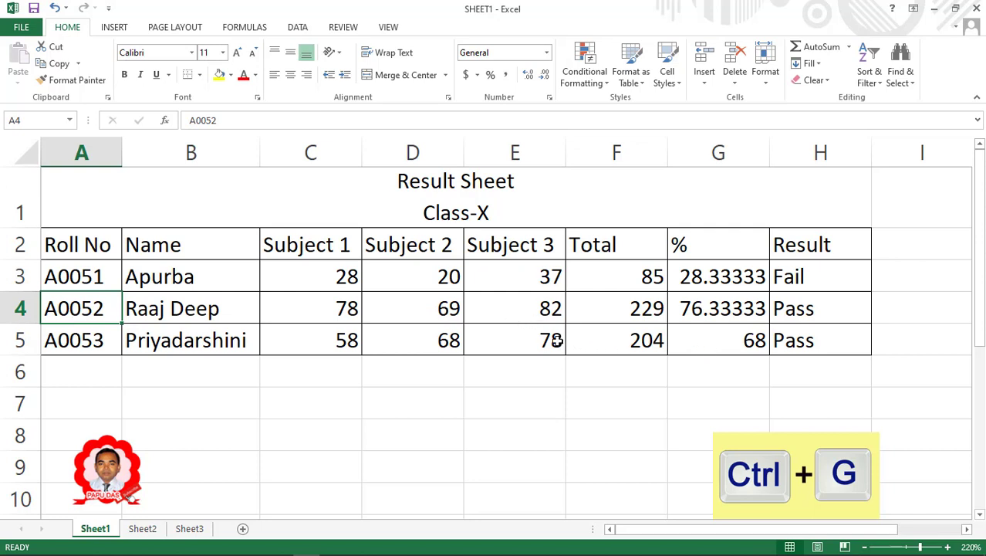
left_click(298, 309)
Clear the scores in C4 (78), E3 (37) and E5 (78).
key("Delete")
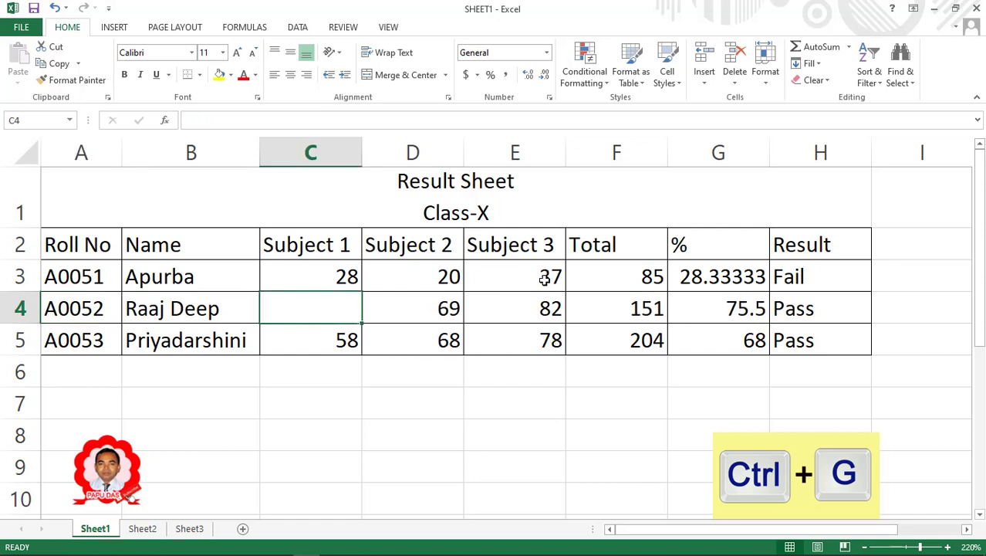
left_click(544, 279)
key("Delete")
left_click(488, 334)
key("Delete")
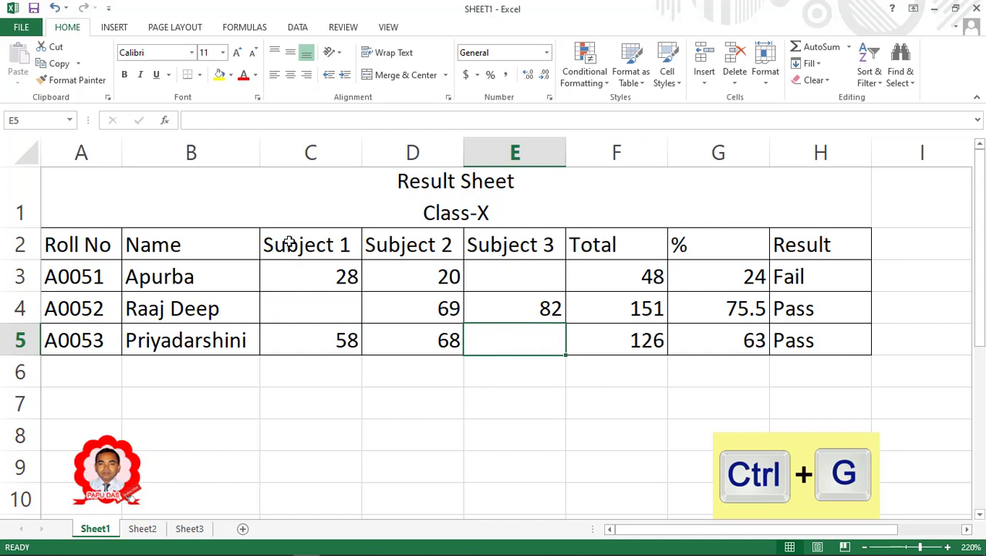
Select only the blank cells within C2:E5 using Go To Special > Blanks.
left_click_drag(278, 247, 523, 345)
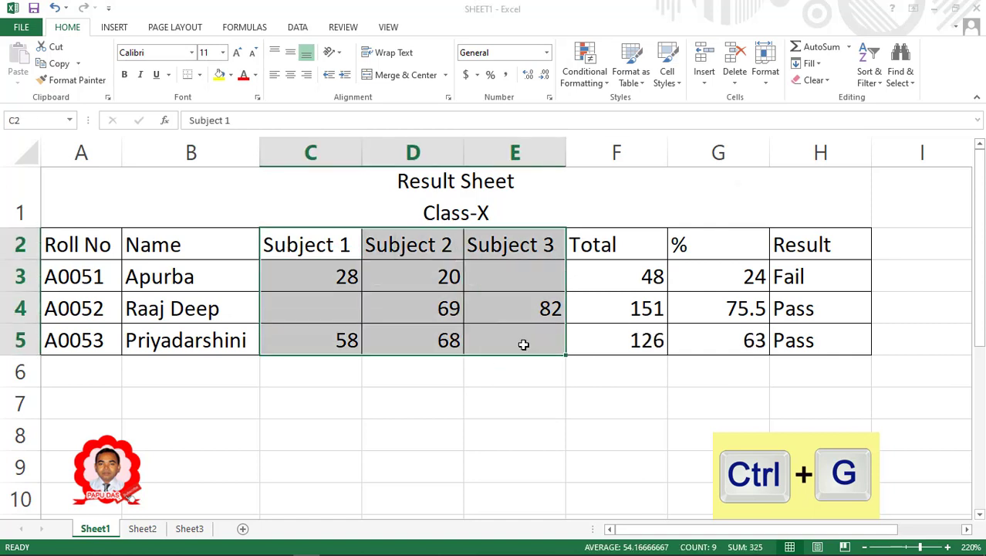
key("ctrl+g")
left_click(764, 363)
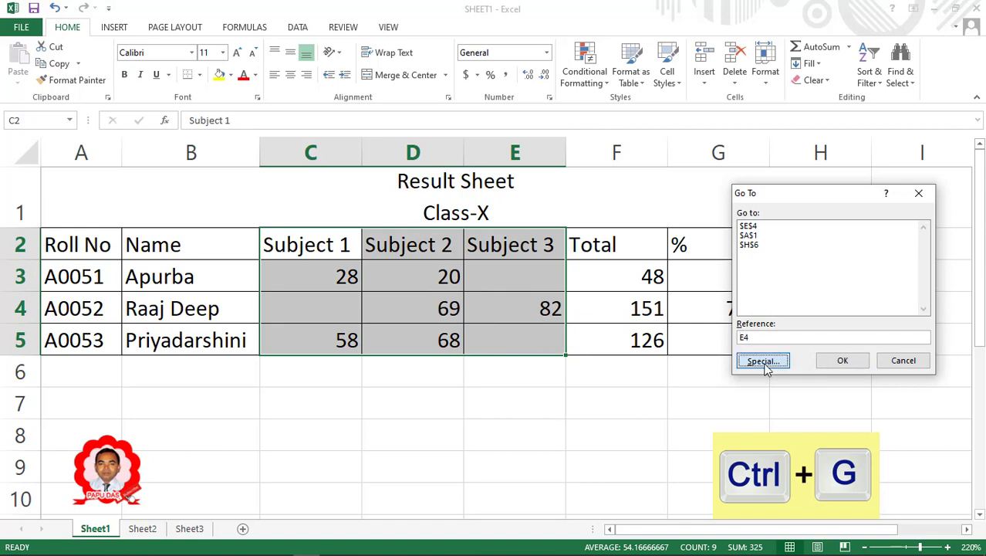
left_click(750, 303)
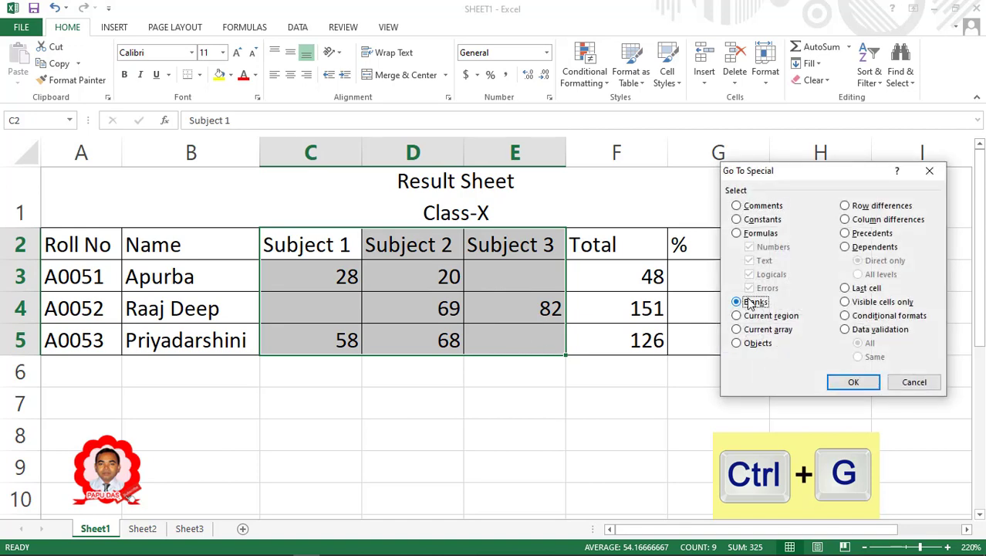
left_click(852, 382)
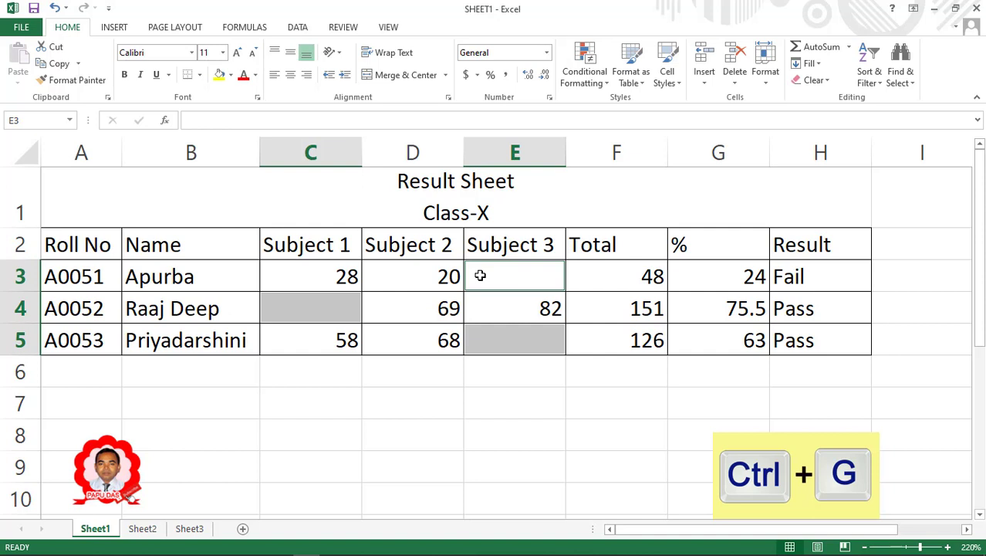
Fill all three blank cells C4, E3 and E5 with 'NA' at once.
type("NA")
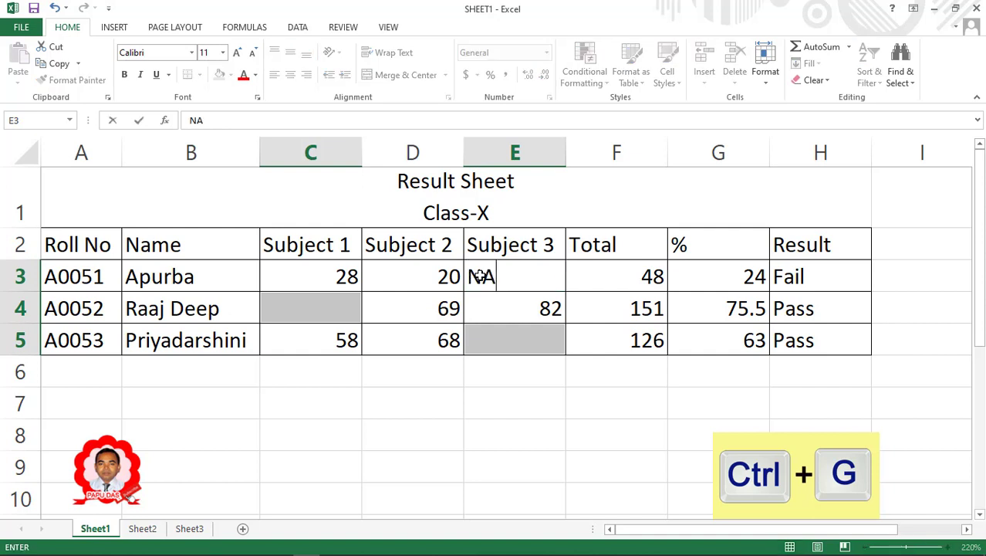
key("ctrl+Return")
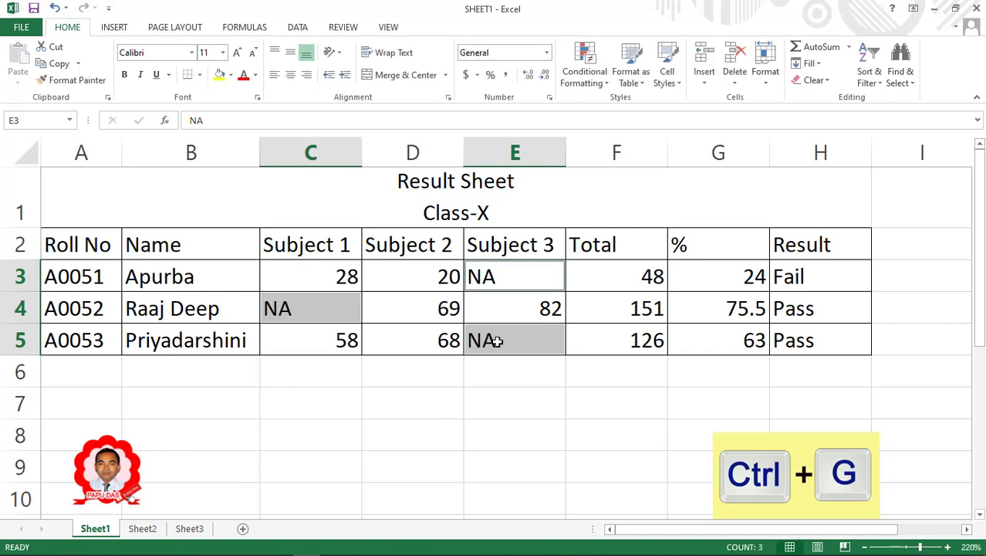
left_click(509, 414)
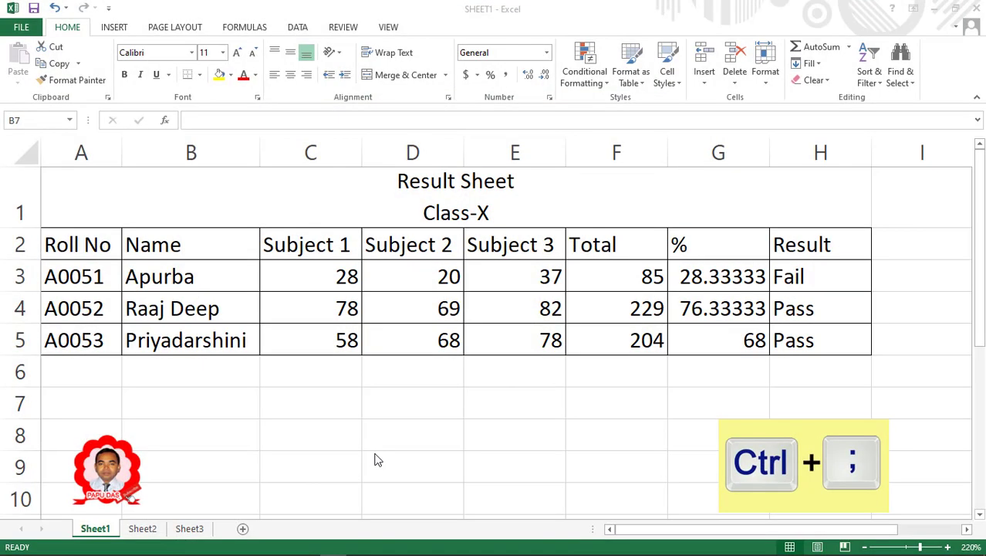
left_click(182, 398)
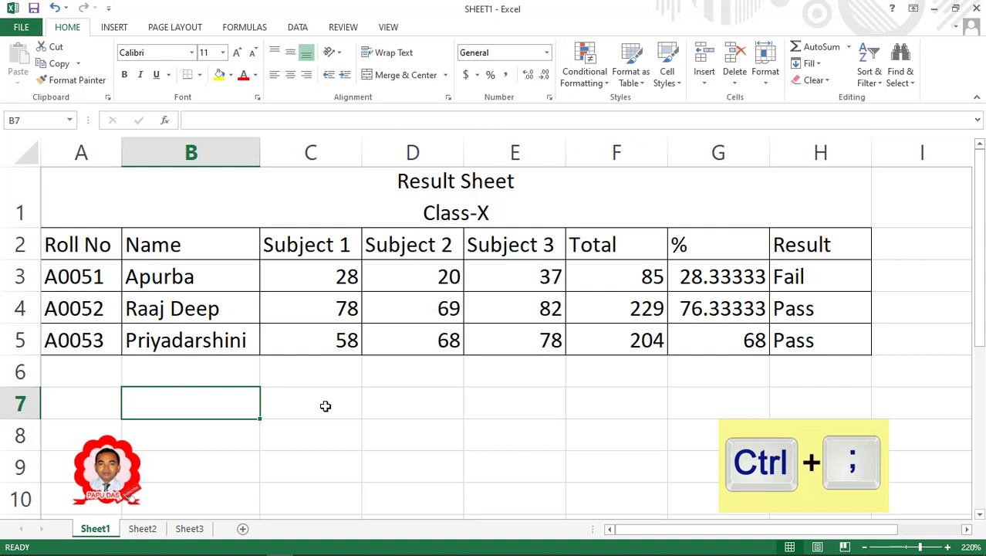
key("ctrl+semicolon")
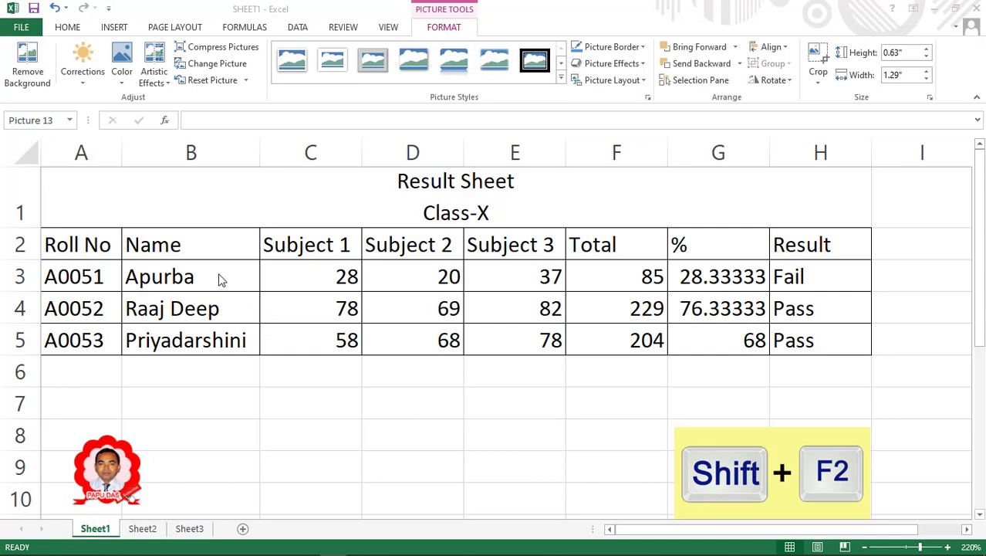
Add a comment to B3 (Apurba) holding just a phone number, without the author label, box shrunk to fit.
left_click(173, 276)
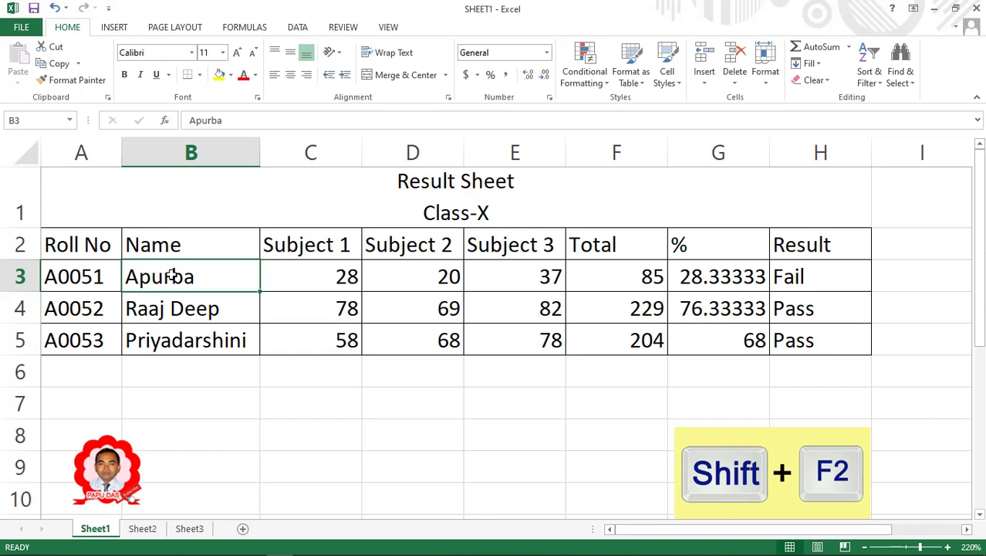
key("shift+F2")
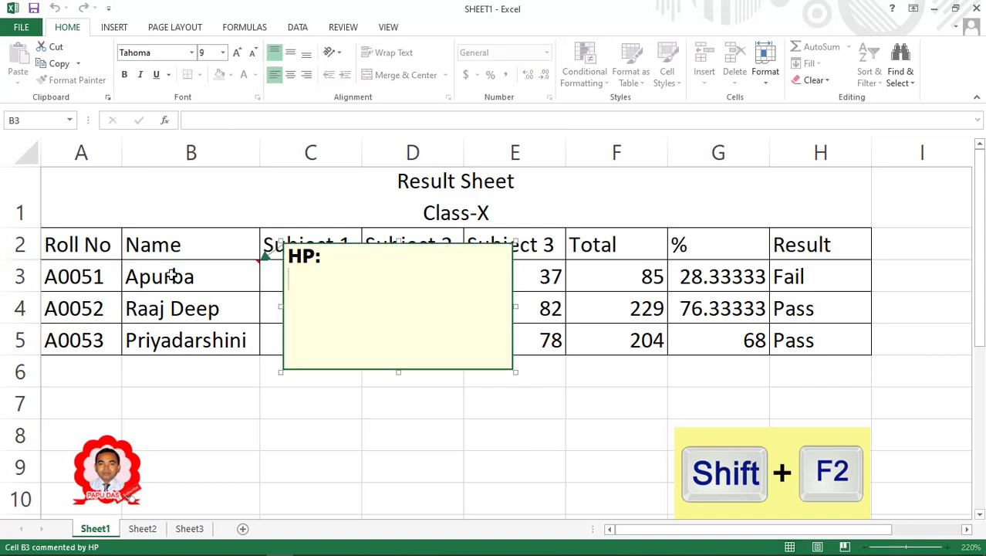
key("BackSpace")
key("BackSpace")
key("BackSpace")
key("BackSpace")
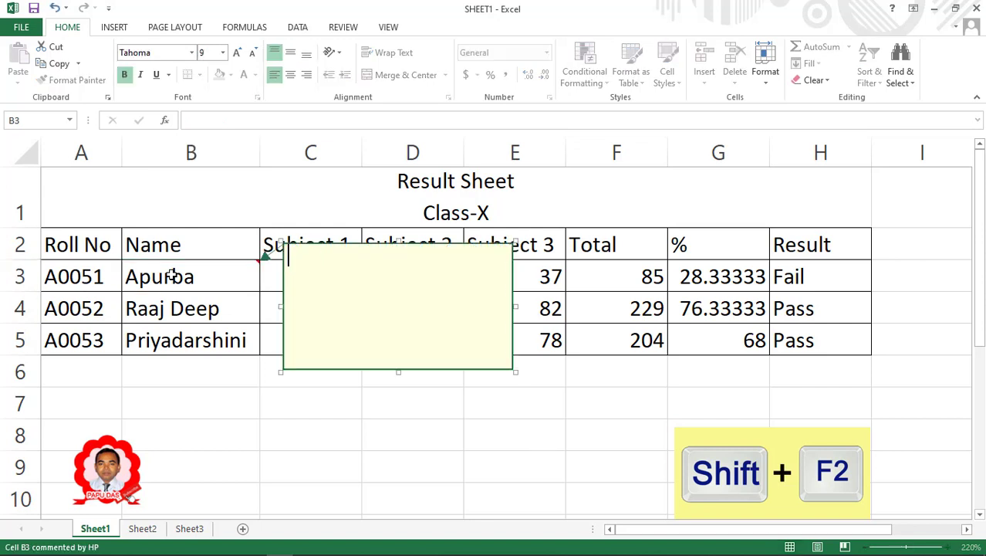
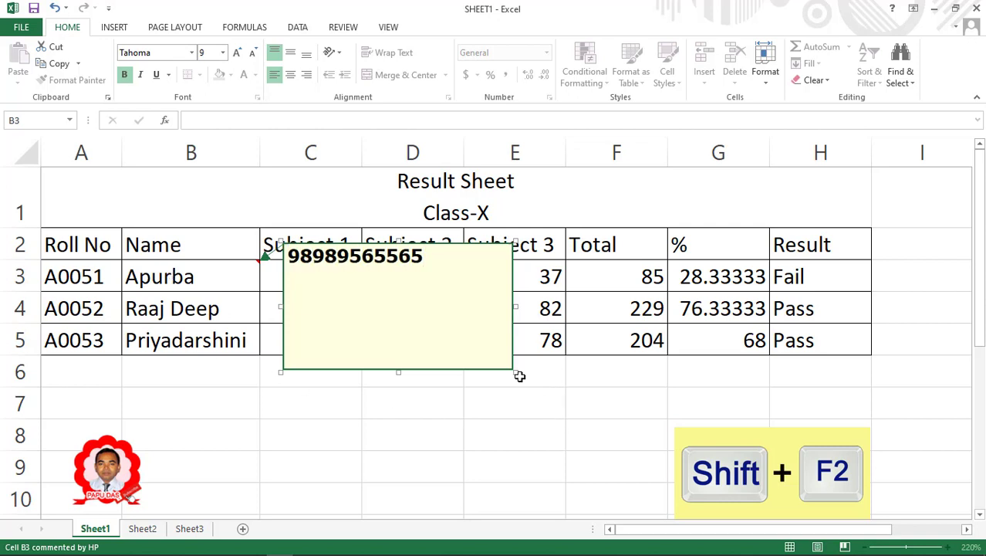
left_click_drag(513, 372, 429, 267)
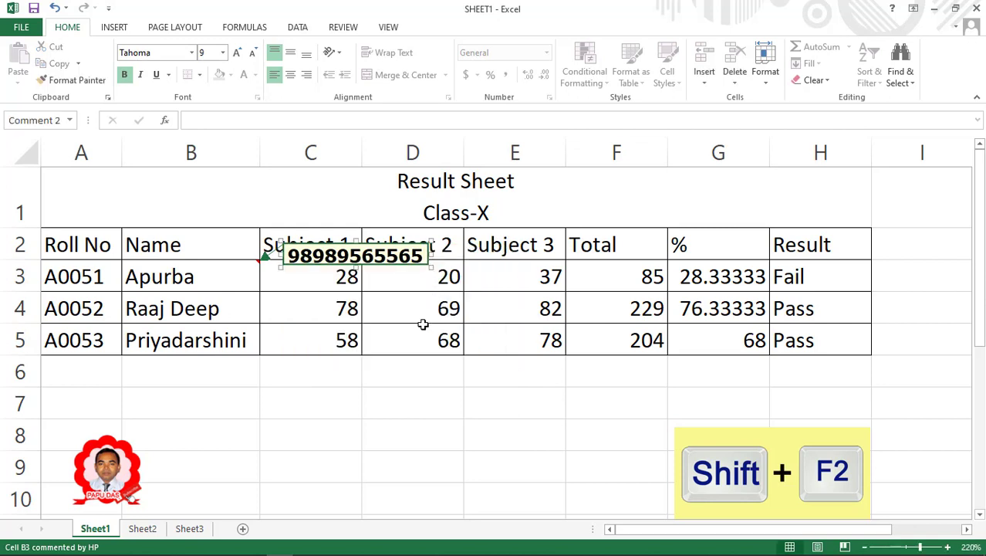
left_click(212, 272)
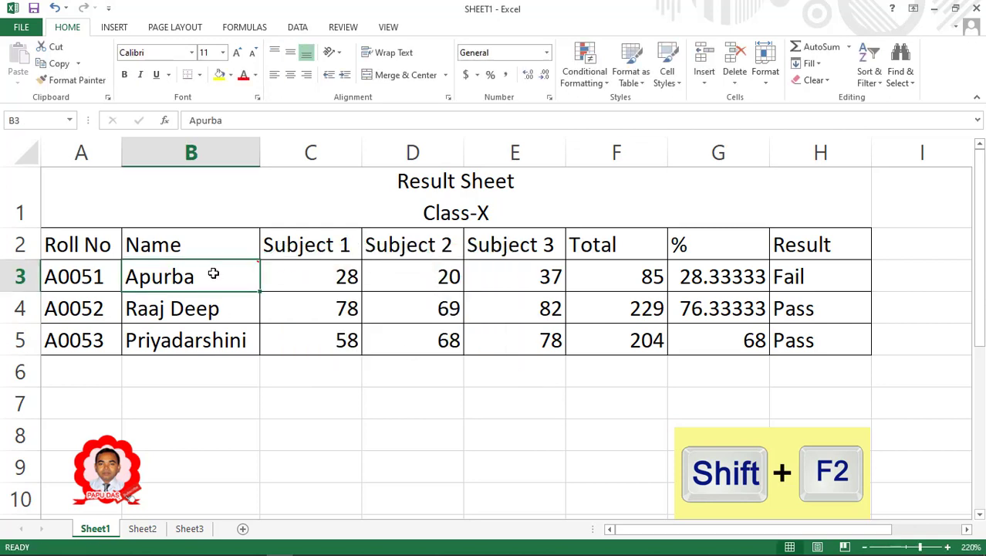
left_click(190, 308)
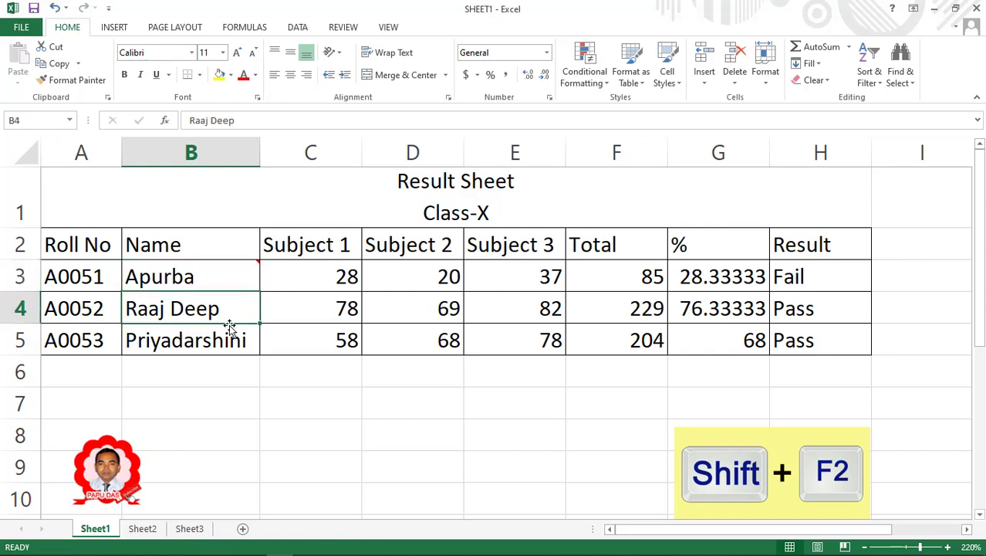
key("shift+F2")
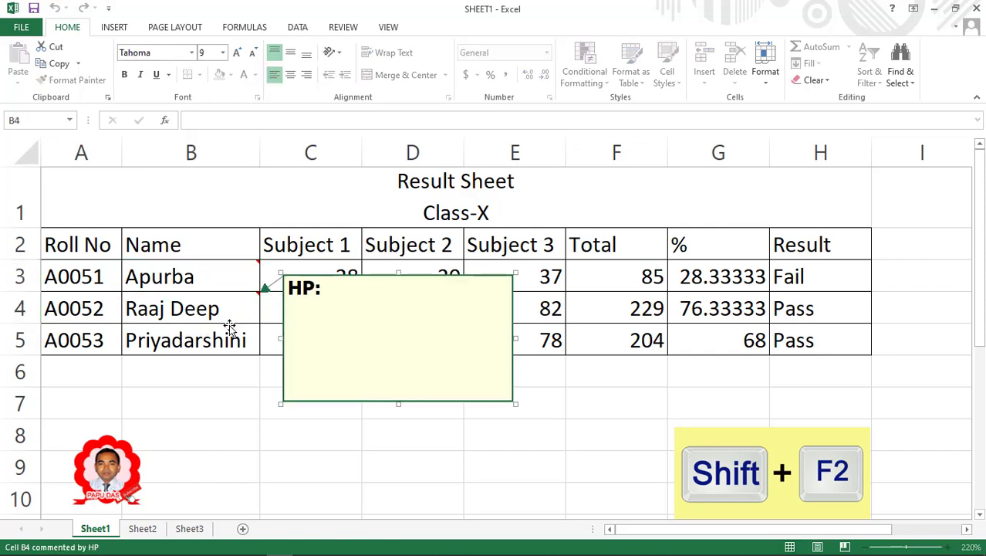
key("BackSpace")
key("BackSpace")
key("BackSpace")
key("BackSpace")
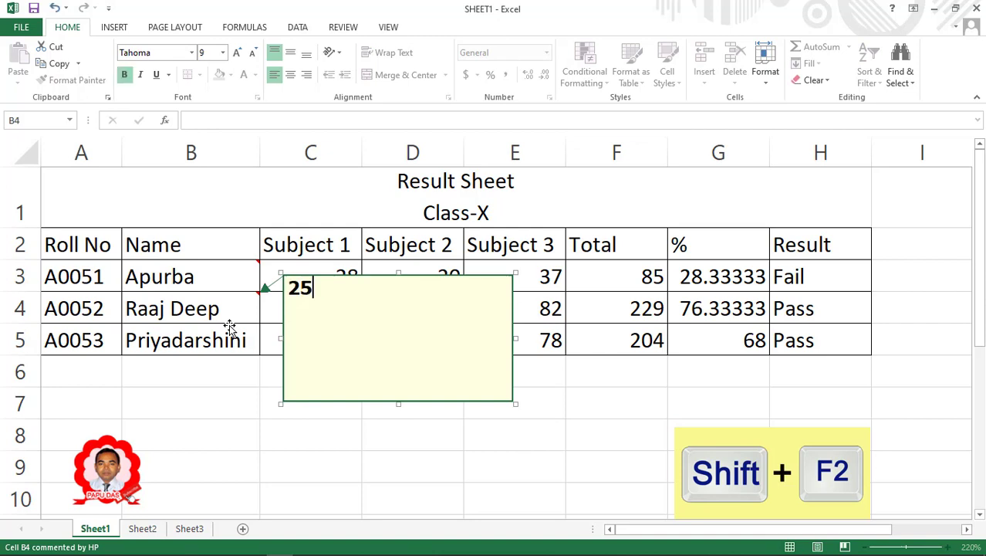
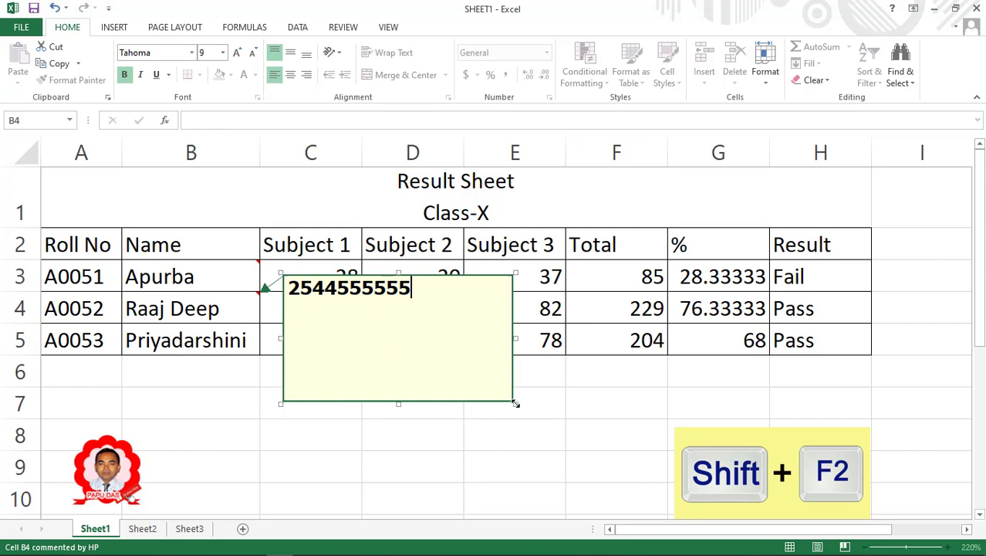
left_click_drag(514, 407, 417, 301)
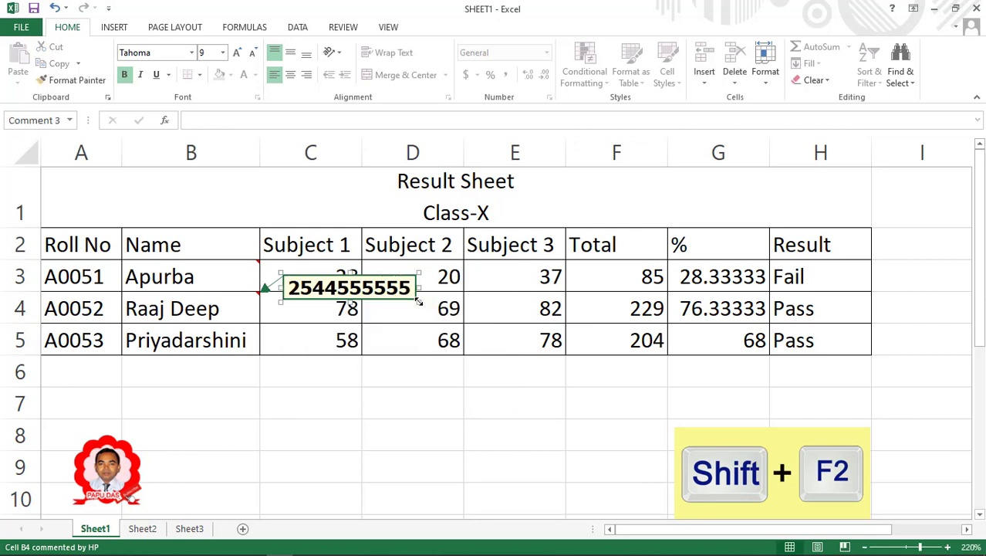
left_click(177, 308)
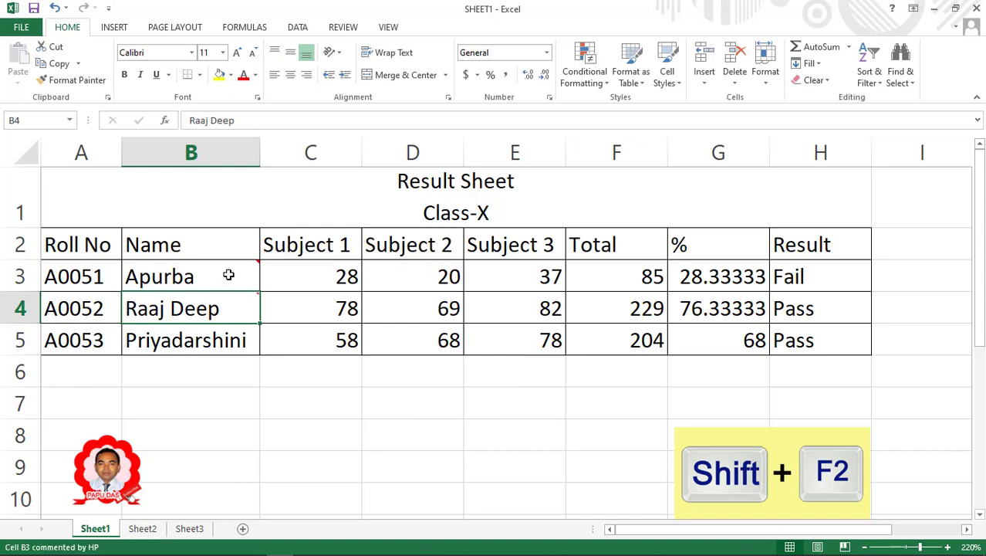
mouse_move(228, 274)
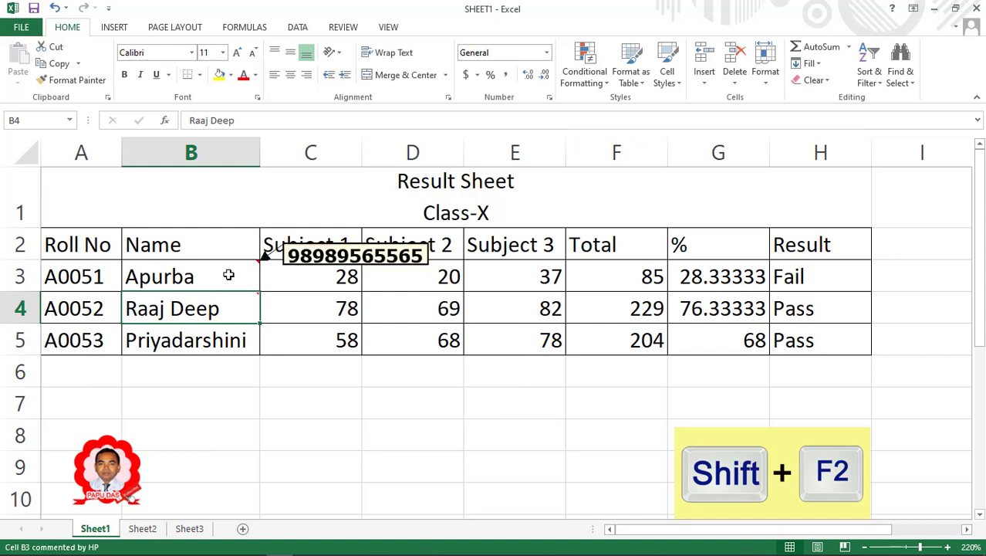
Edit B3's comment to replace the final digits of the phone number.
left_click(229, 275)
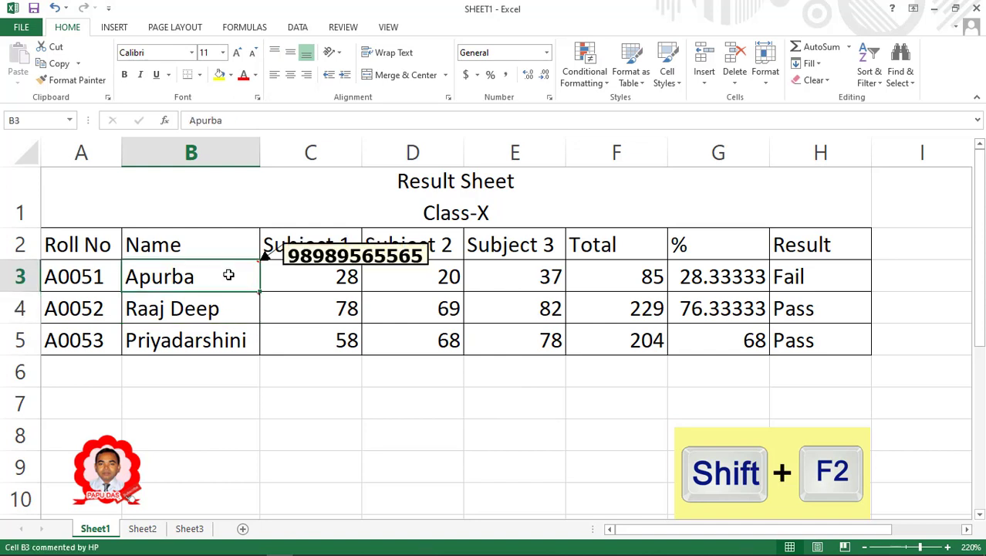
key("shift+F2")
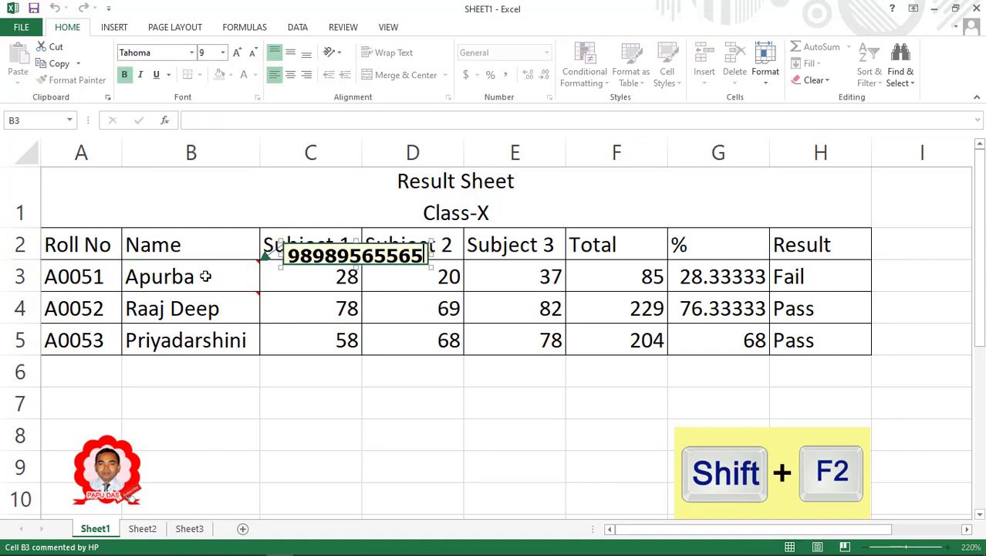
key("BackSpace")
key("BackSpace")
key("BackSpace")
key("BackSpace")
key("BackSpace")
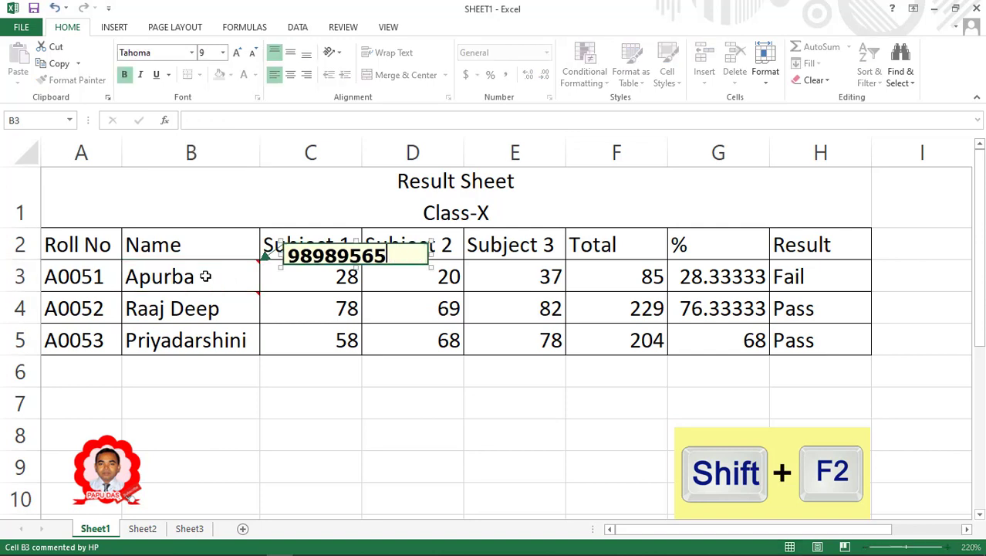
type("646464")
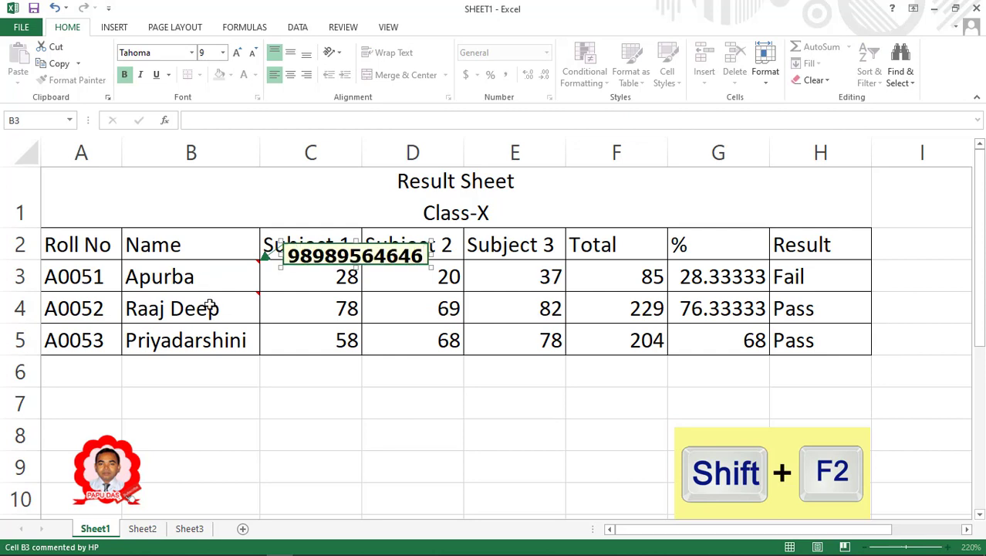
left_click(248, 278)
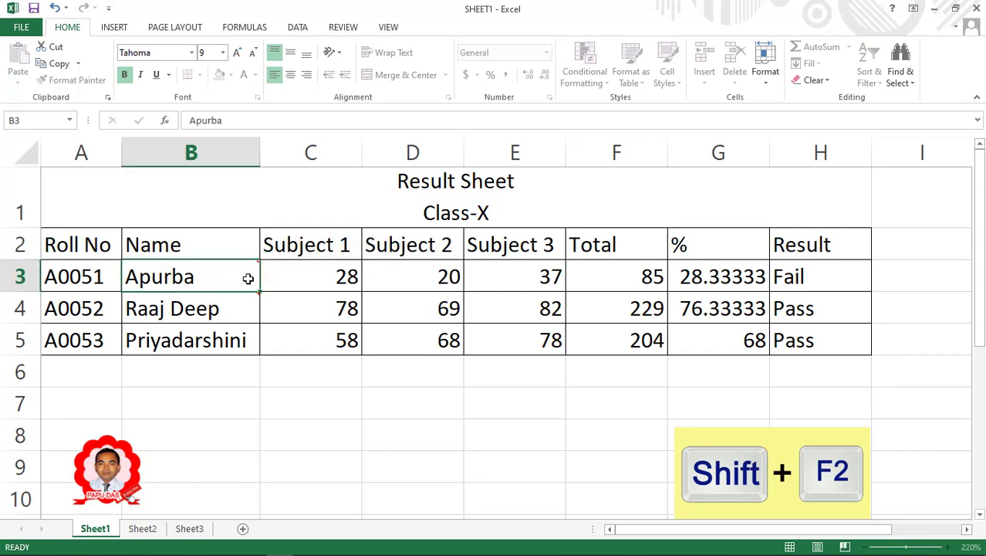
Delete the comments from cells B3 and B4.
right_click(197, 276)
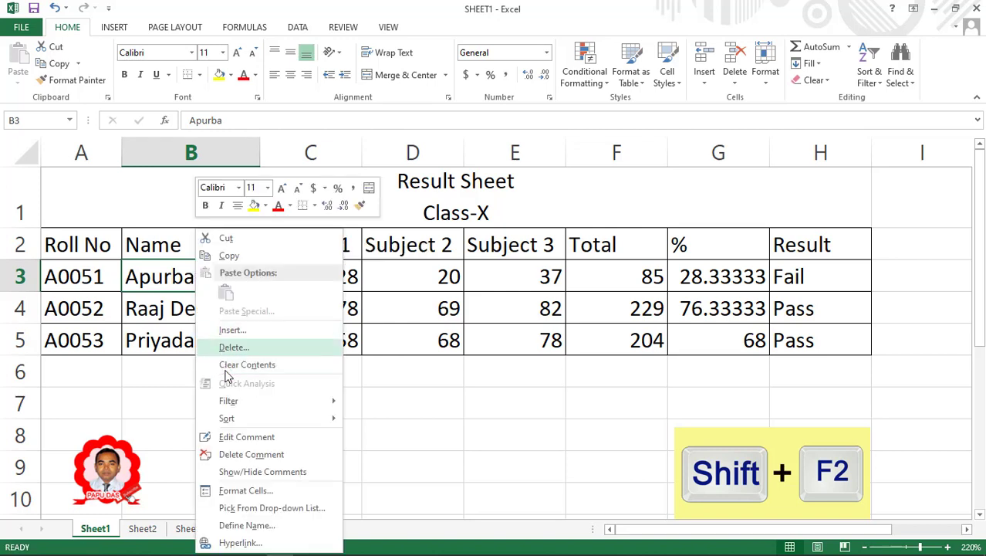
left_click(244, 455)
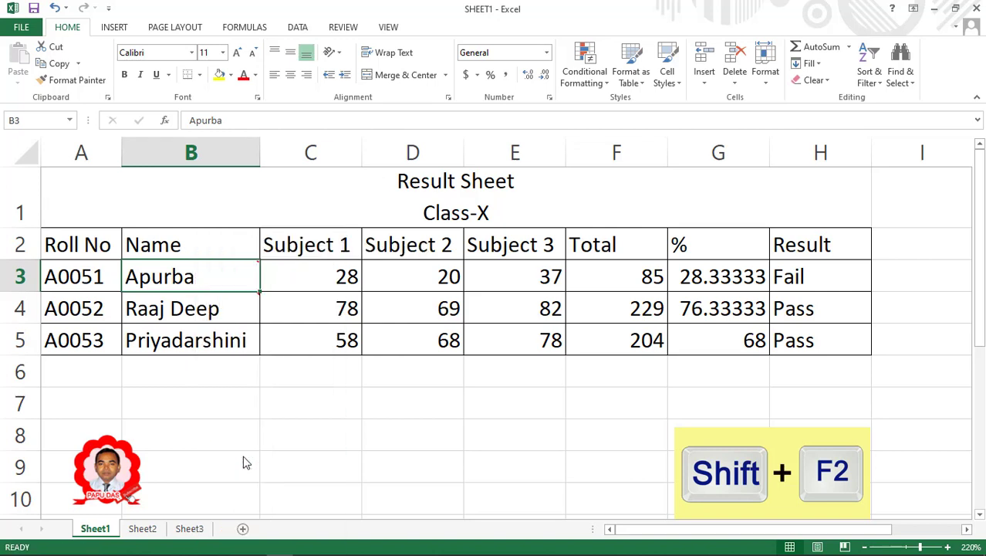
left_click(196, 313)
right_click(193, 307)
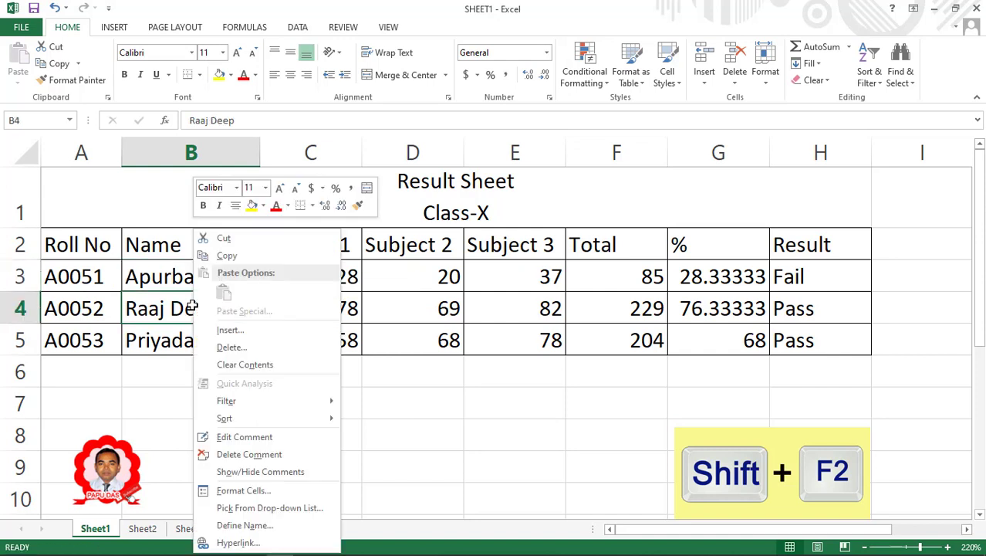
left_click(244, 454)
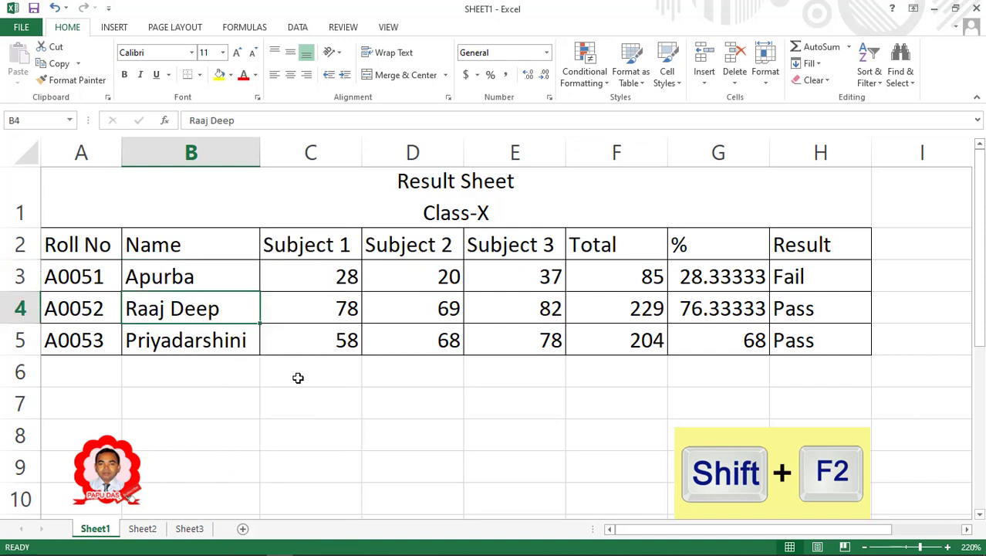